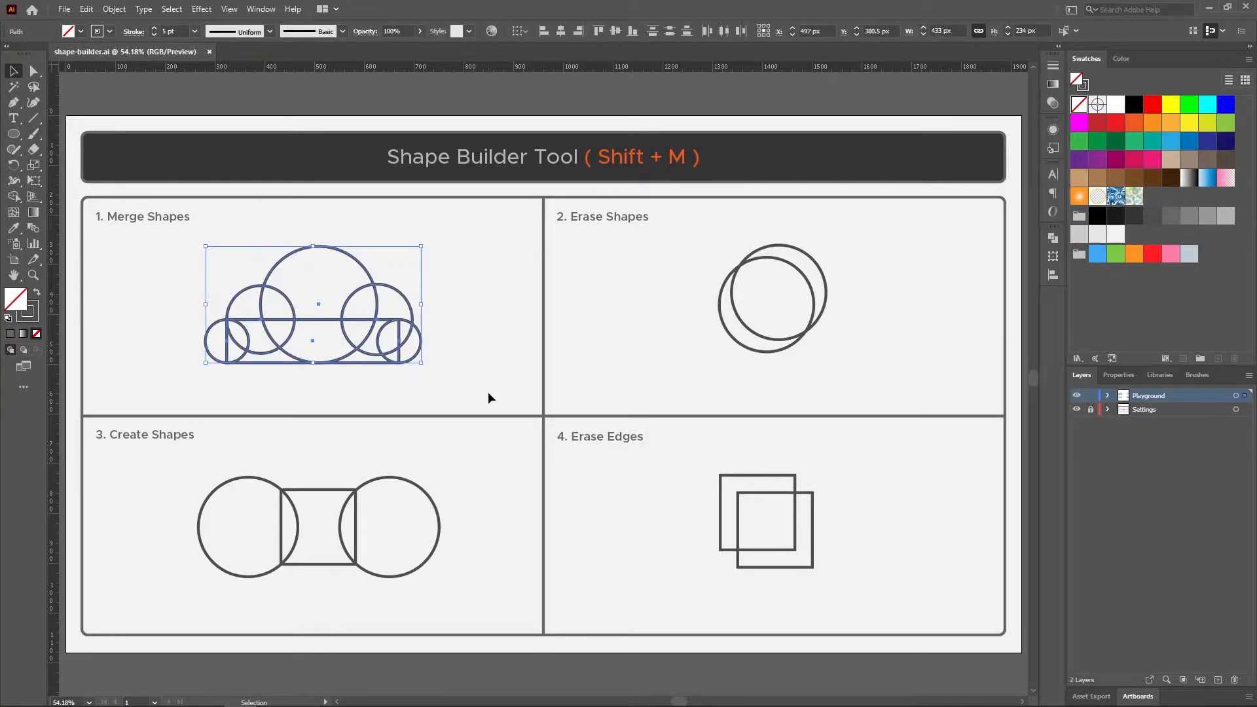
Step: Merge the selected overlapping circles and rectangle into a single cloud outline with the Shape Builder tool
key(shift+m)
mouse_move(214, 345)
mouse_down()
mouse_move(354, 360)
mouse_move(410, 351)
mouse_move(395, 334)
mouse_move(371, 344)
mouse_move(249, 322)
mouse_move(302, 299)
mouse_move(351, 299)
mouse_move(398, 321)
mouse_move(368, 316)
mouse_up()
click(13, 70)
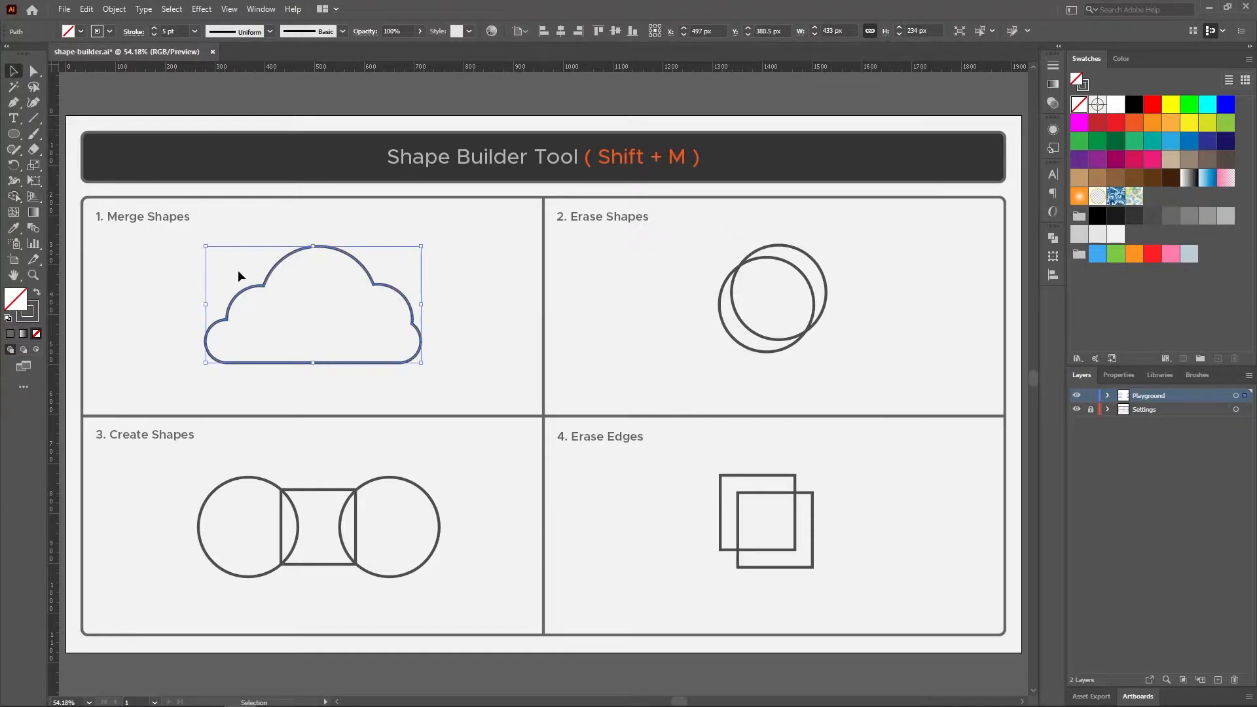
click(576, 389)
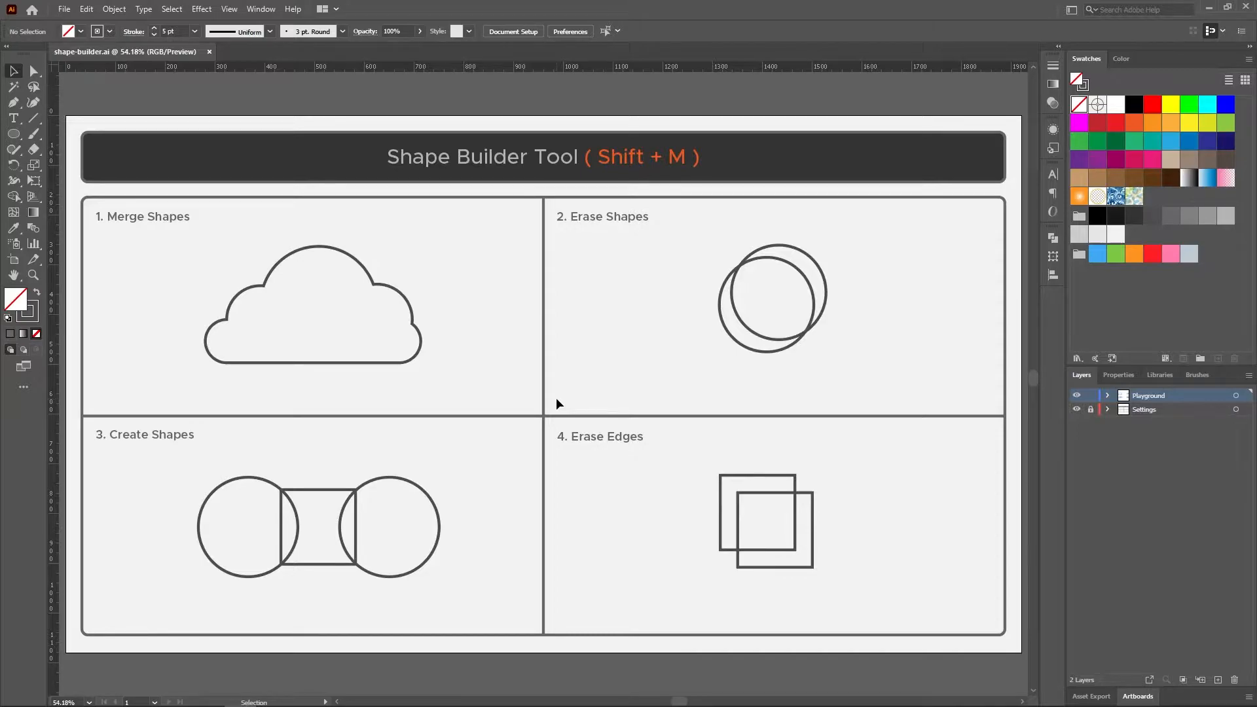
Step: Erase the upper circle's areas from the two overlapping circles with Shape Builder, leaving a crescent moon
drag(667, 203, 891, 401)
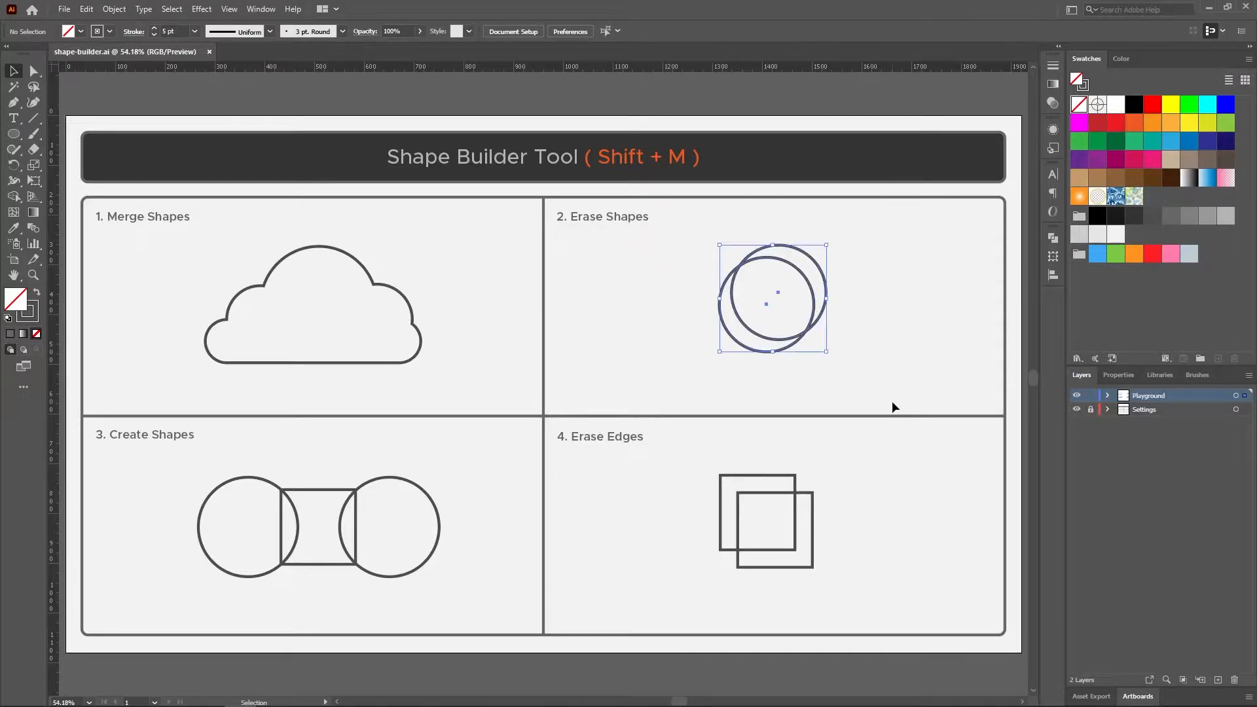
key(shift+m)
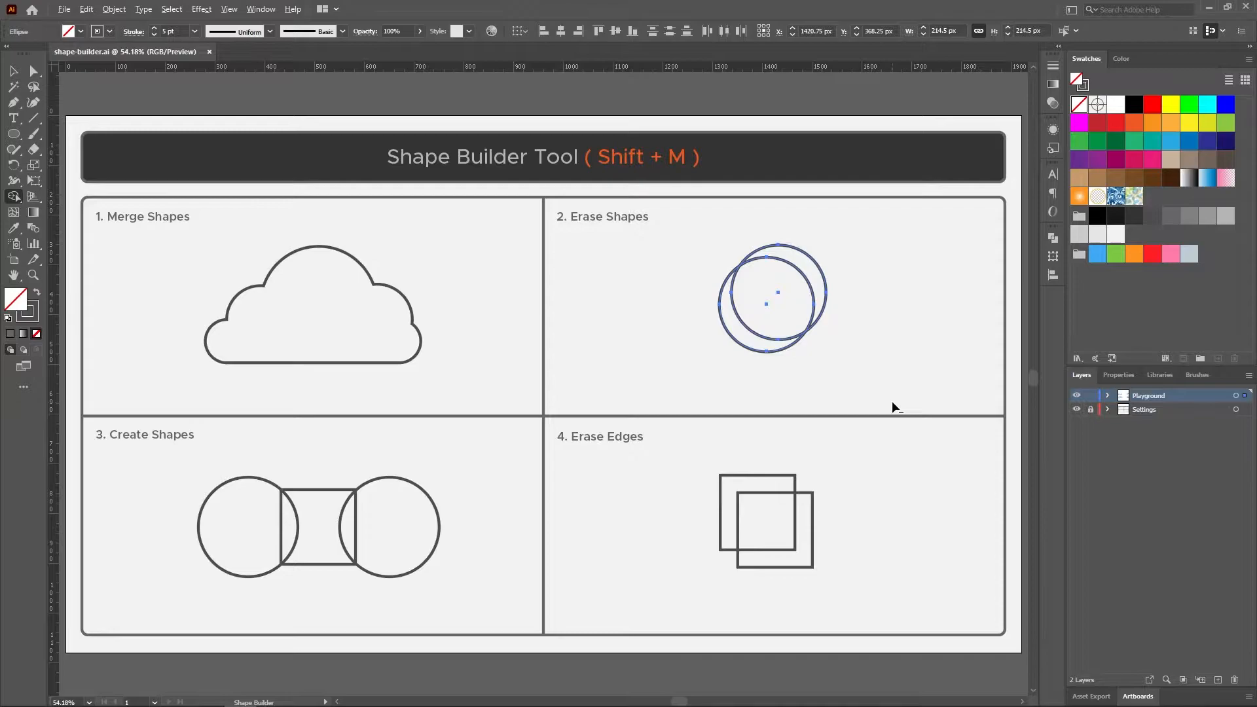
drag(834, 230, 784, 317)
click(13, 73)
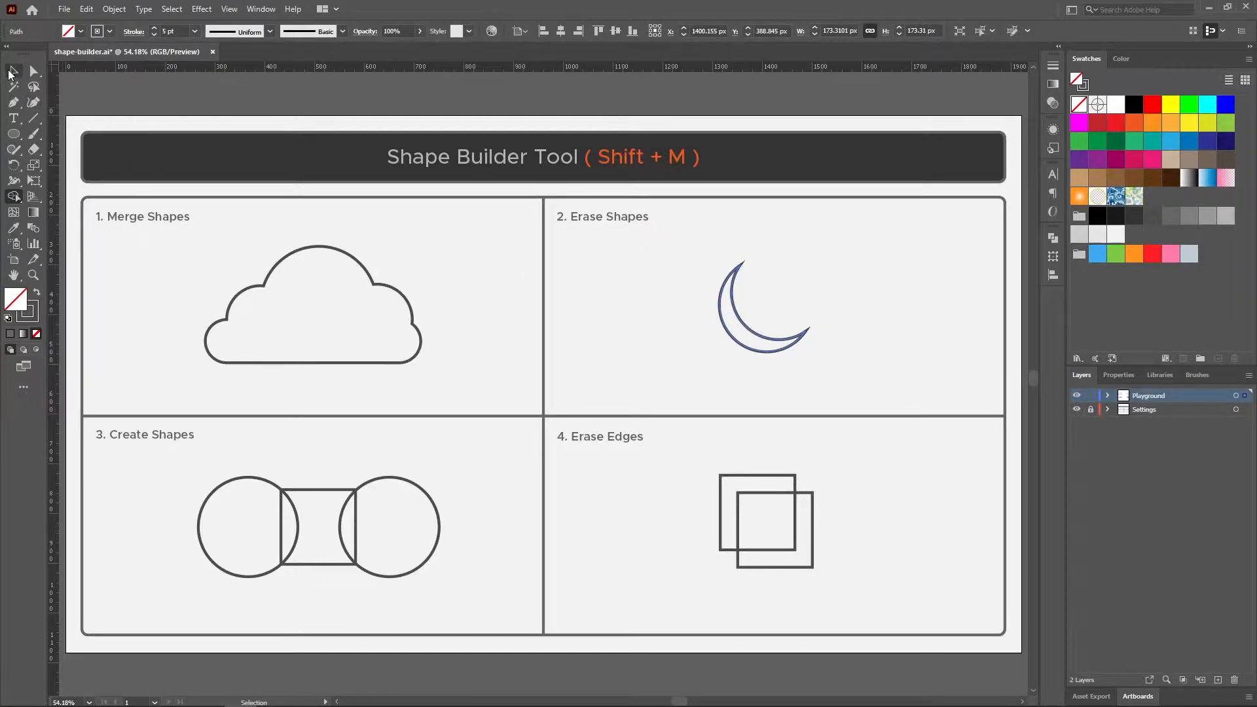
click(600, 365)
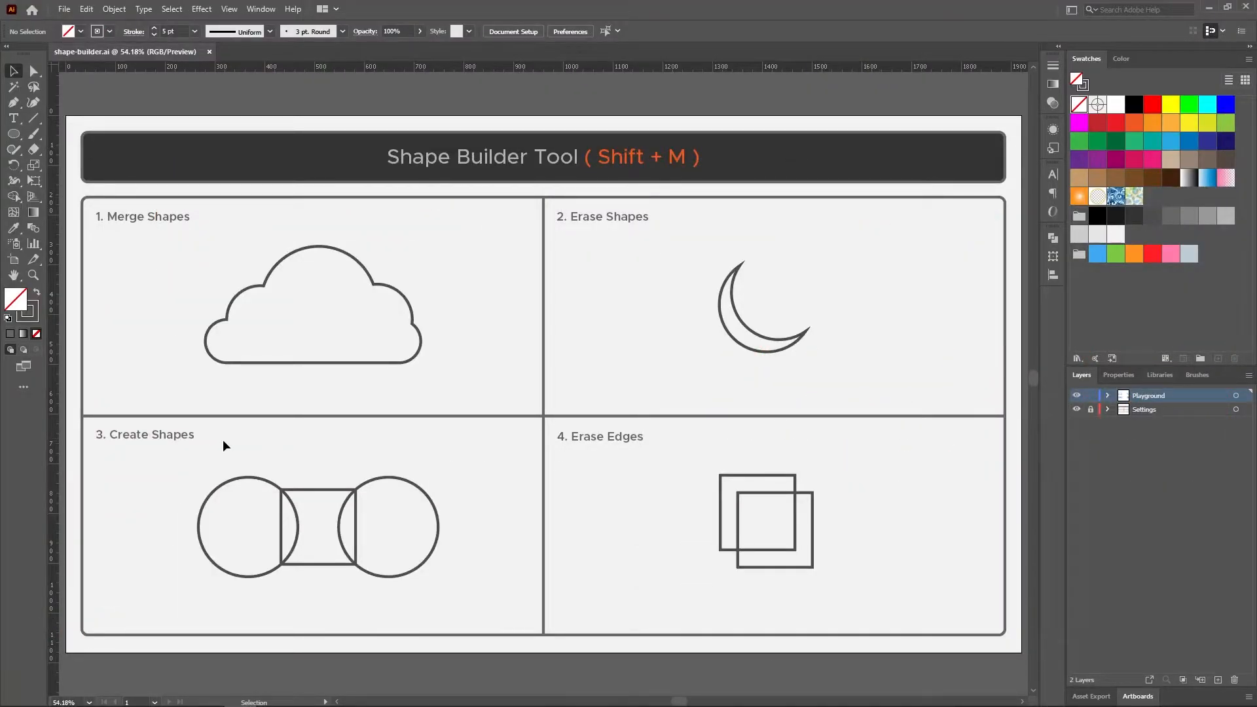
Step: Create a separate shape from the square's area between the two circles with Shape Builder and move it to the right of both circles
drag(86, 422, 502, 616)
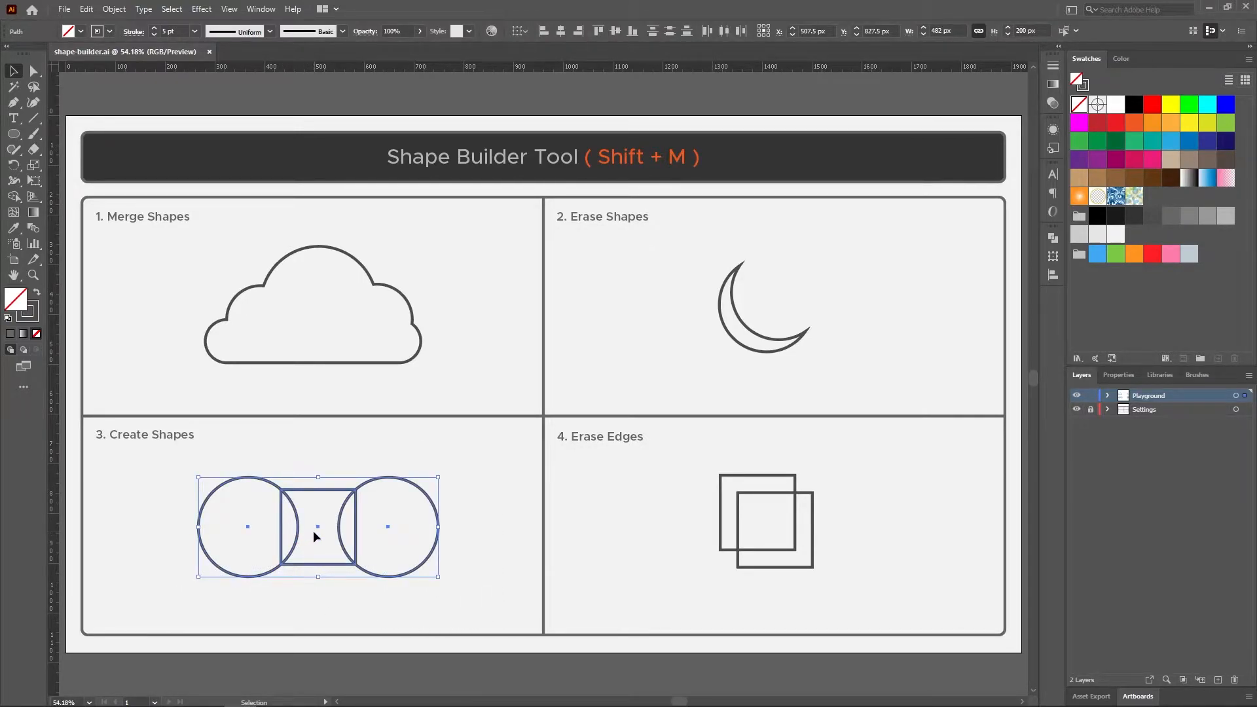
key(shift+m)
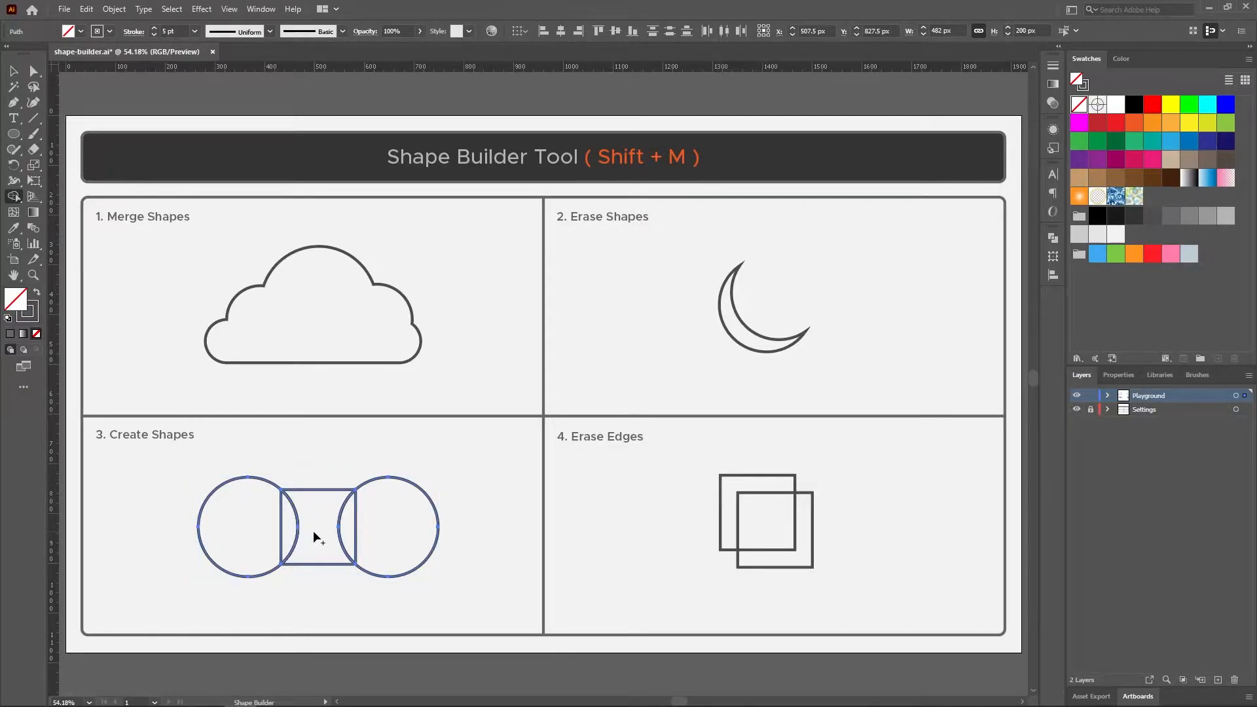
click(15, 74)
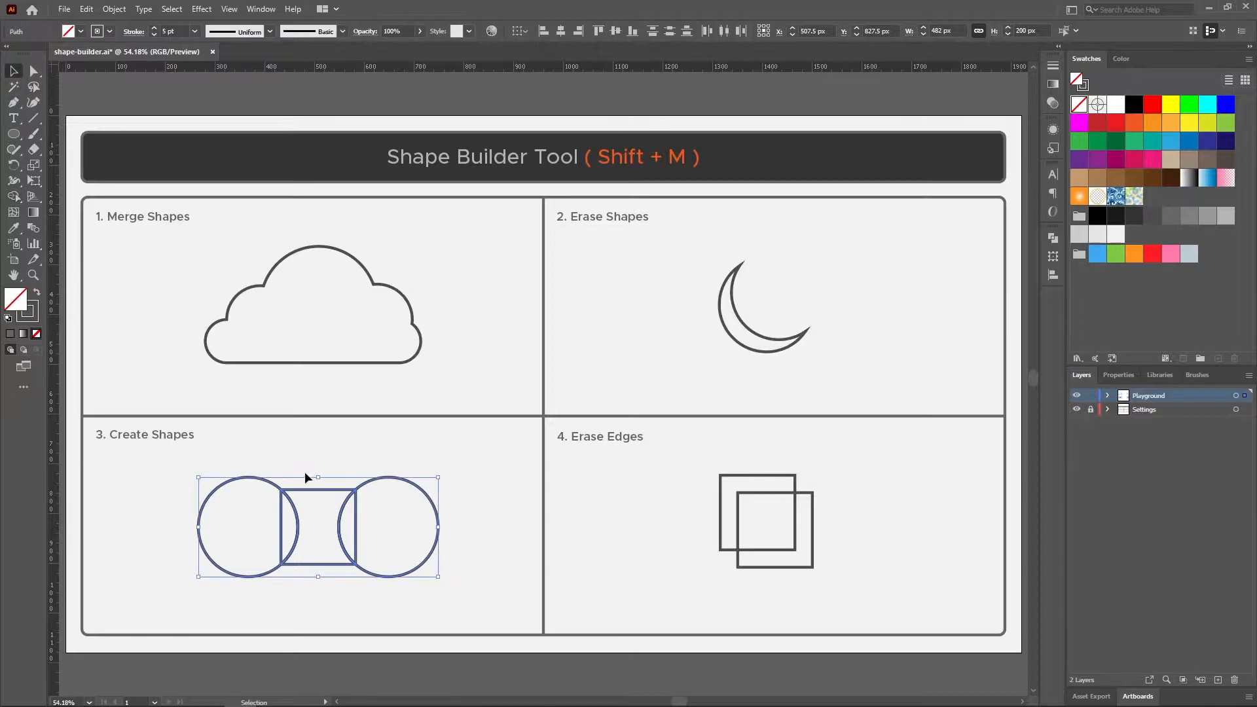
click(301, 492)
drag(314, 491, 482, 491)
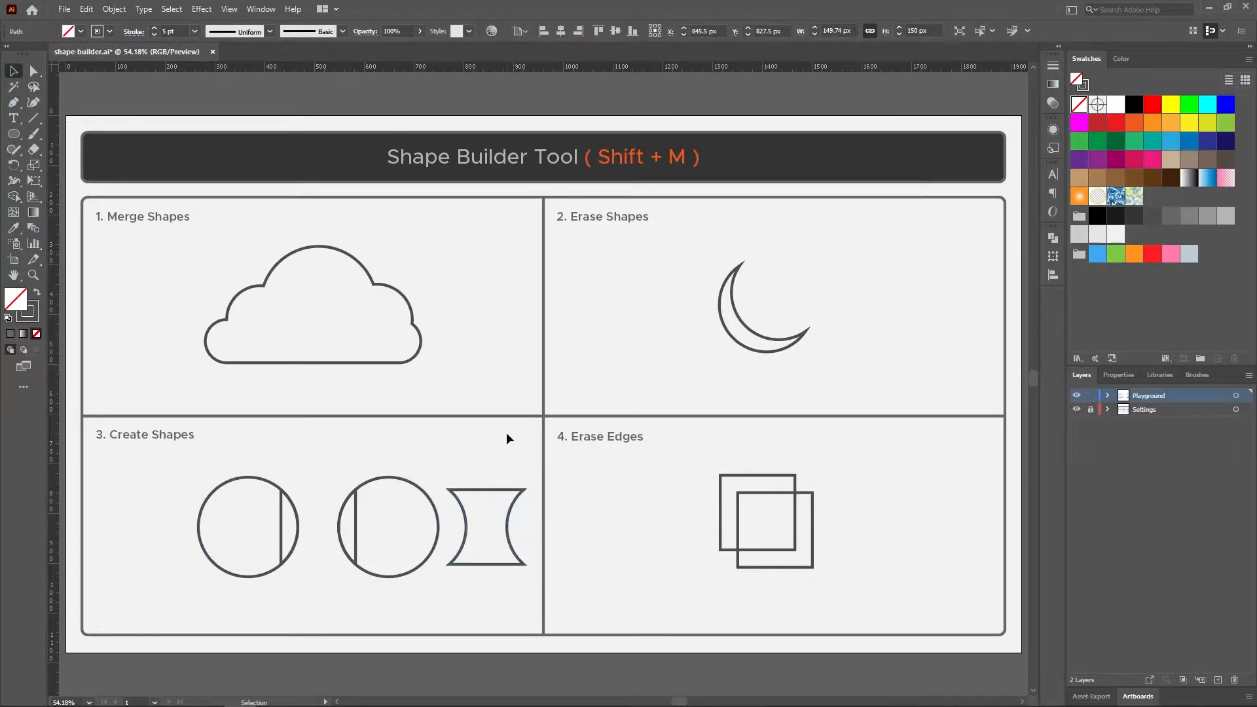
click(507, 437)
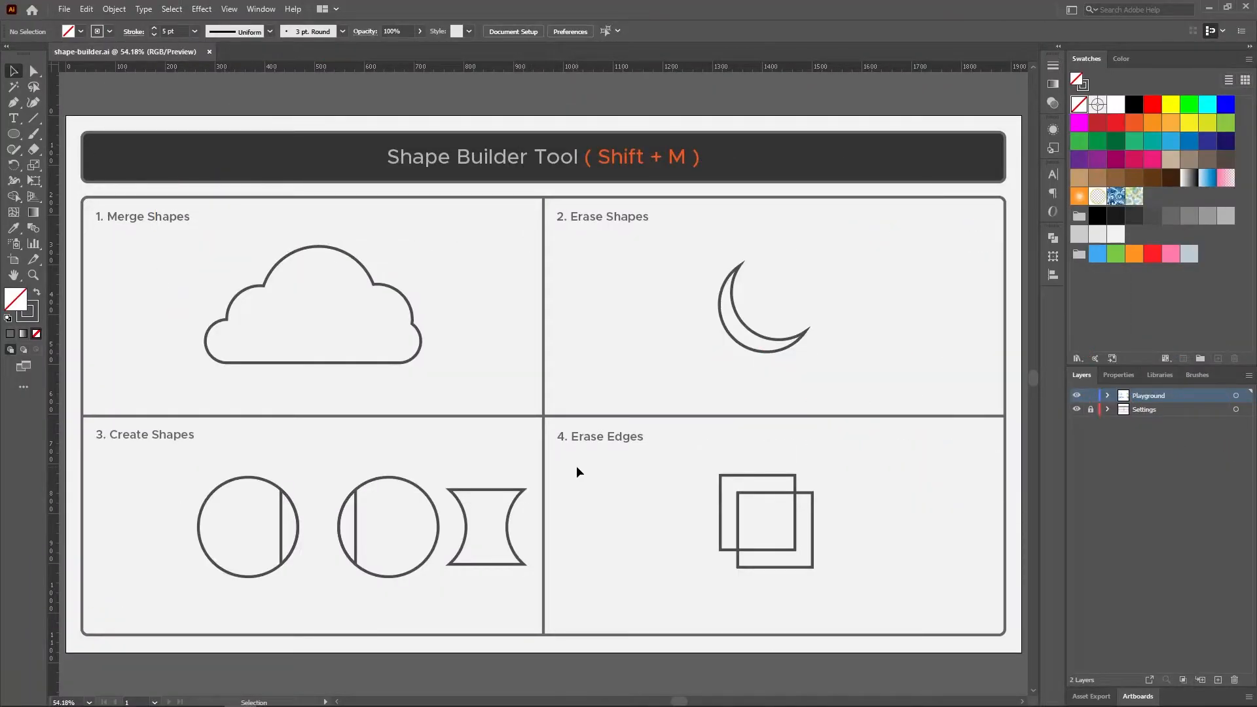
Step: Erase edges of the two overlapping squares under Erase Edges with the Shape Builder tool
drag(683, 443, 868, 591)
key(shift+m)
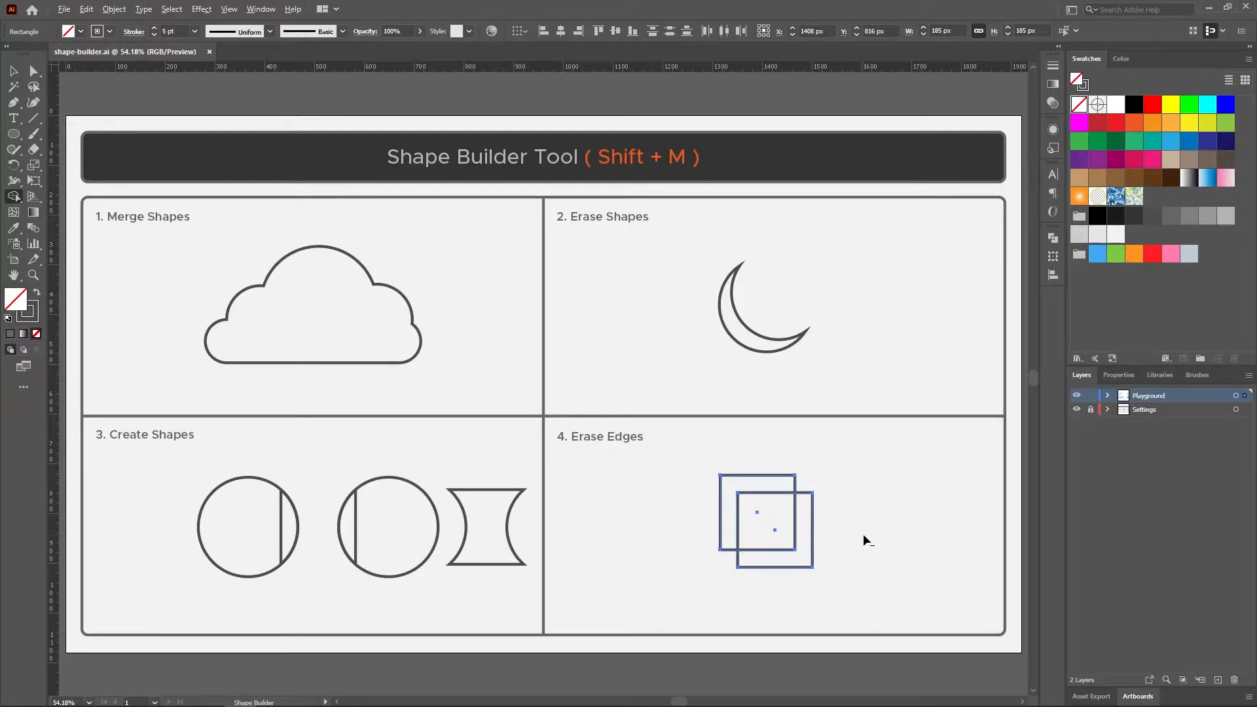
alt+click(813, 503)
click(14, 70)
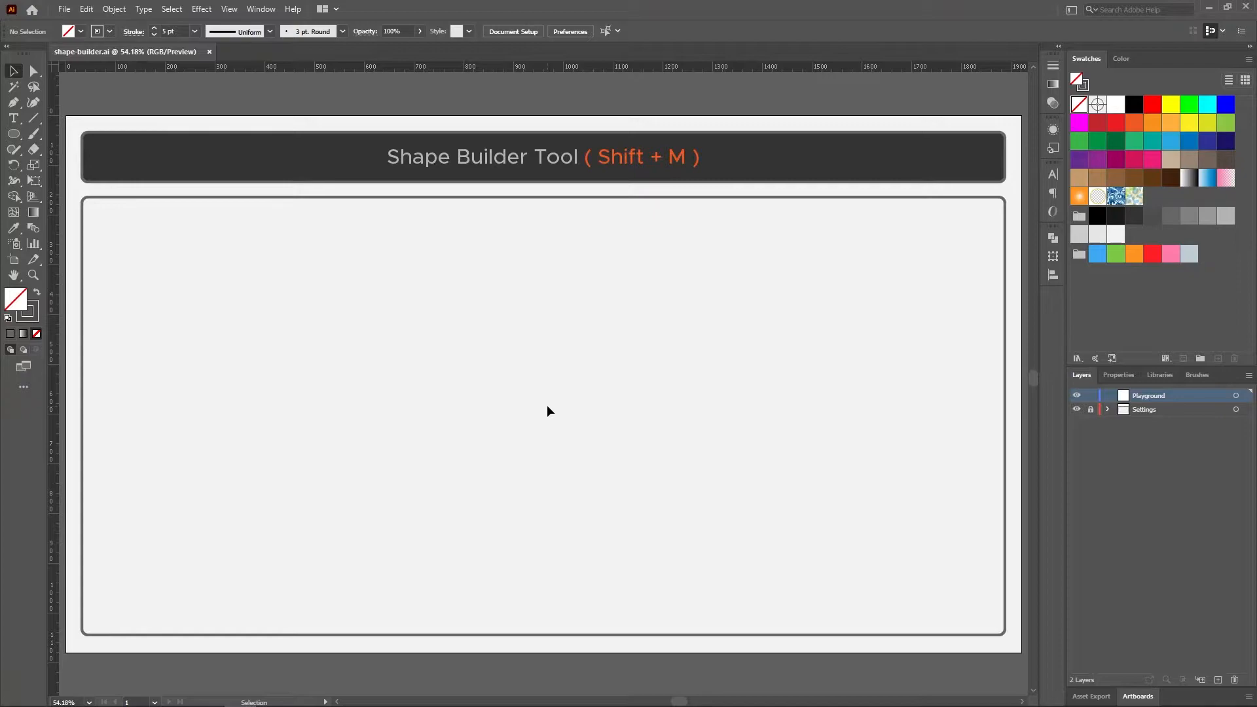
Step: Draw an upright ellipse about 204 by 404 px on the blank area and place a copy to its right
click(13, 134)
drag(389, 309, 486, 504)
key(v)
drag(435, 403, 620, 415)
Step: Rotate the copied ellipse by 45°
right_click(652, 339)
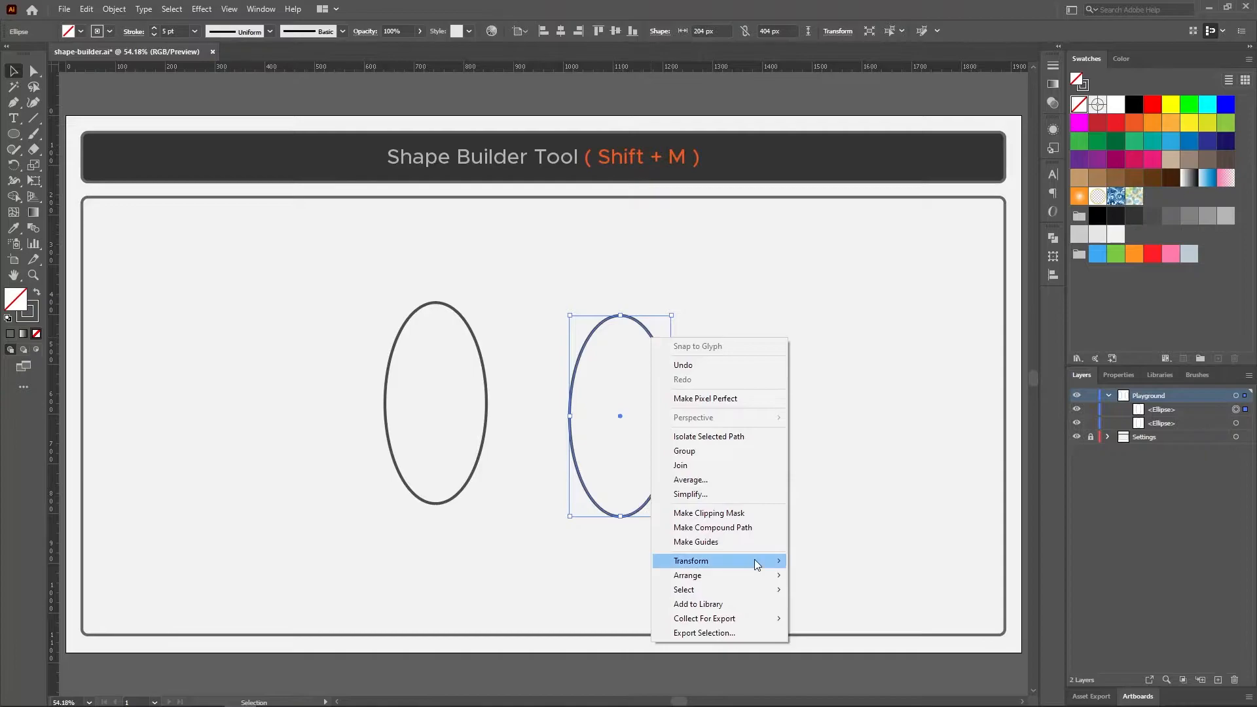
mouse_move(758, 561)
click(844, 592)
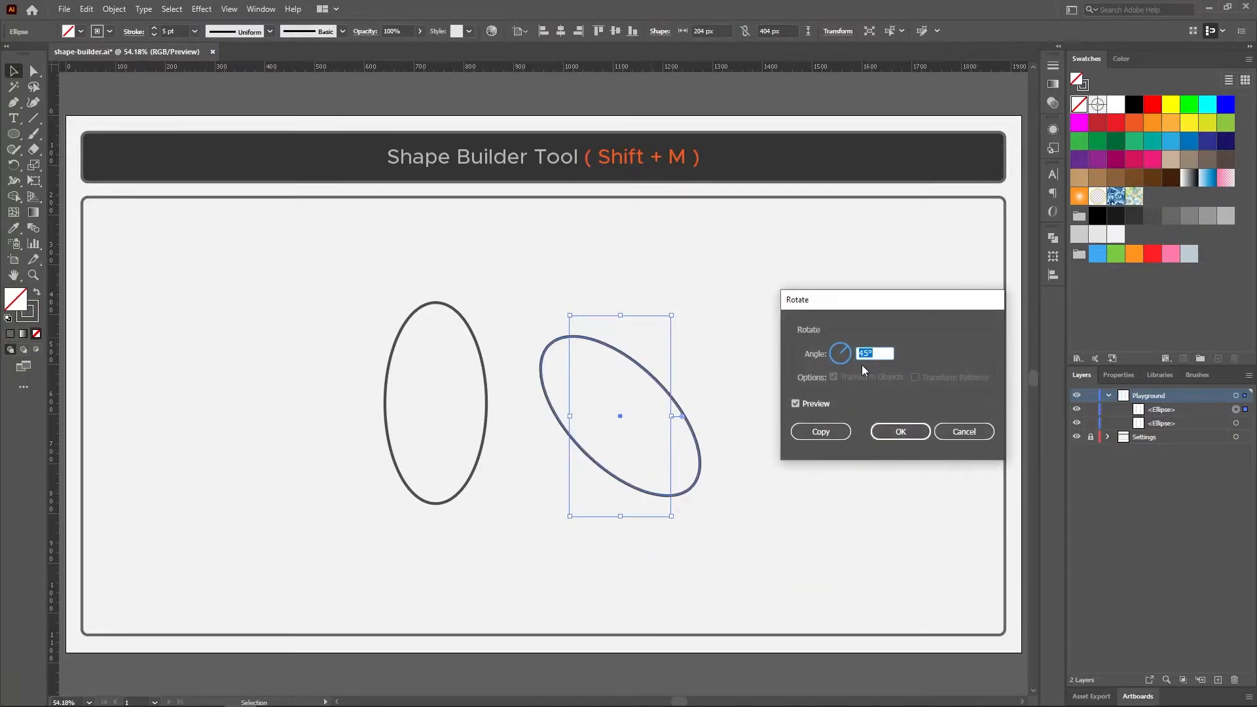
click(895, 430)
Step: Place a copy of the tilted ellipse to its right and reflect it across the vertical axis
drag(642, 372, 878, 379)
right_click(878, 382)
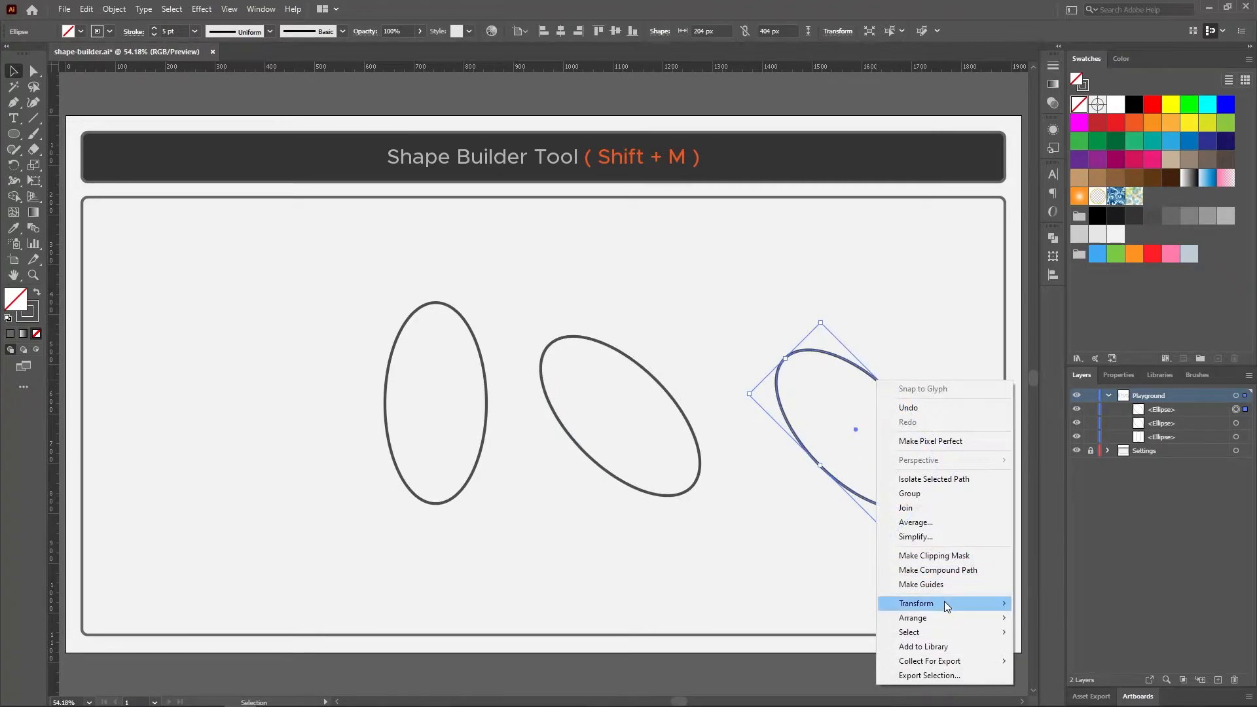
mouse_move(944, 601)
click(1043, 529)
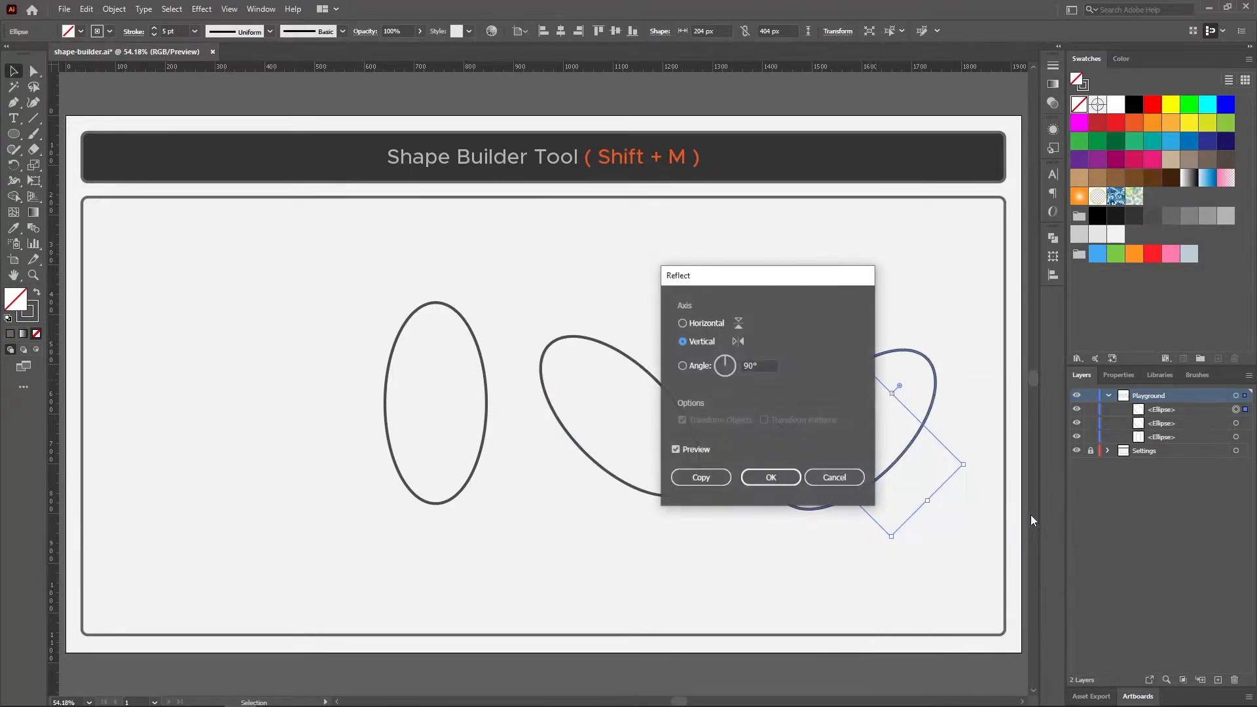
click(778, 482)
Step: Select all three ellipses and align their centers horizontally and vertically so they overlap
drag(959, 512, 320, 270)
click(561, 32)
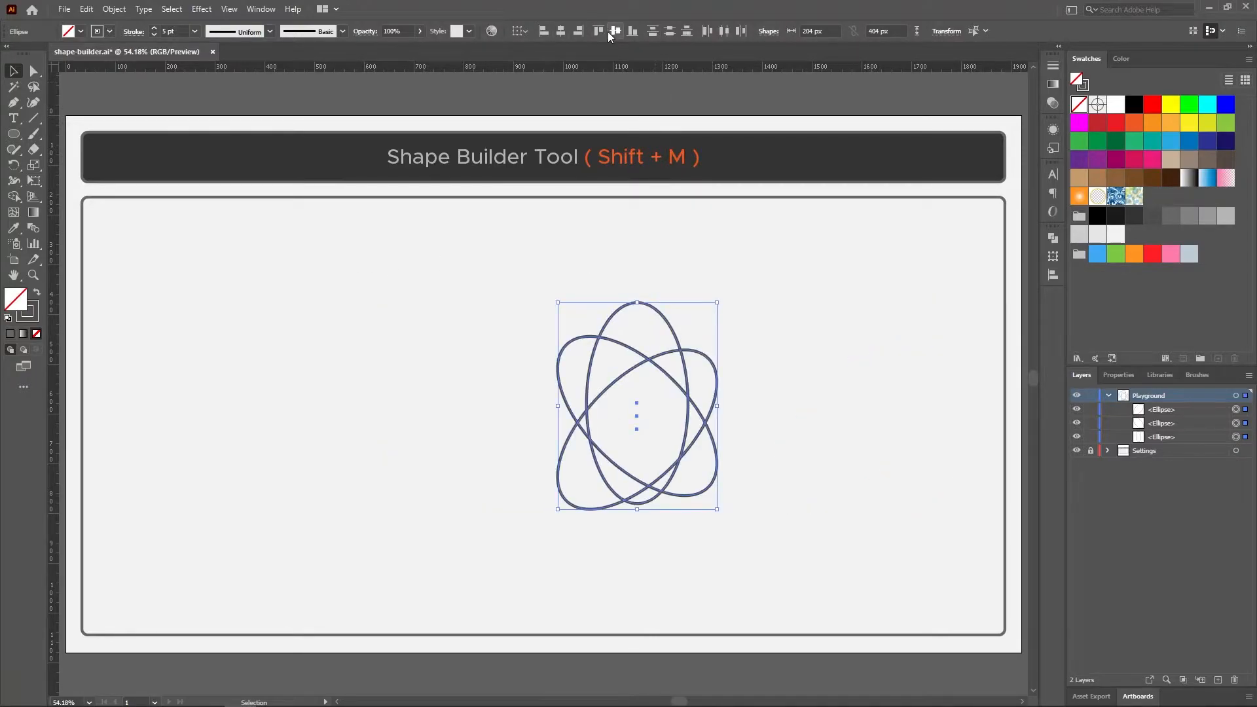
click(614, 31)
click(753, 406)
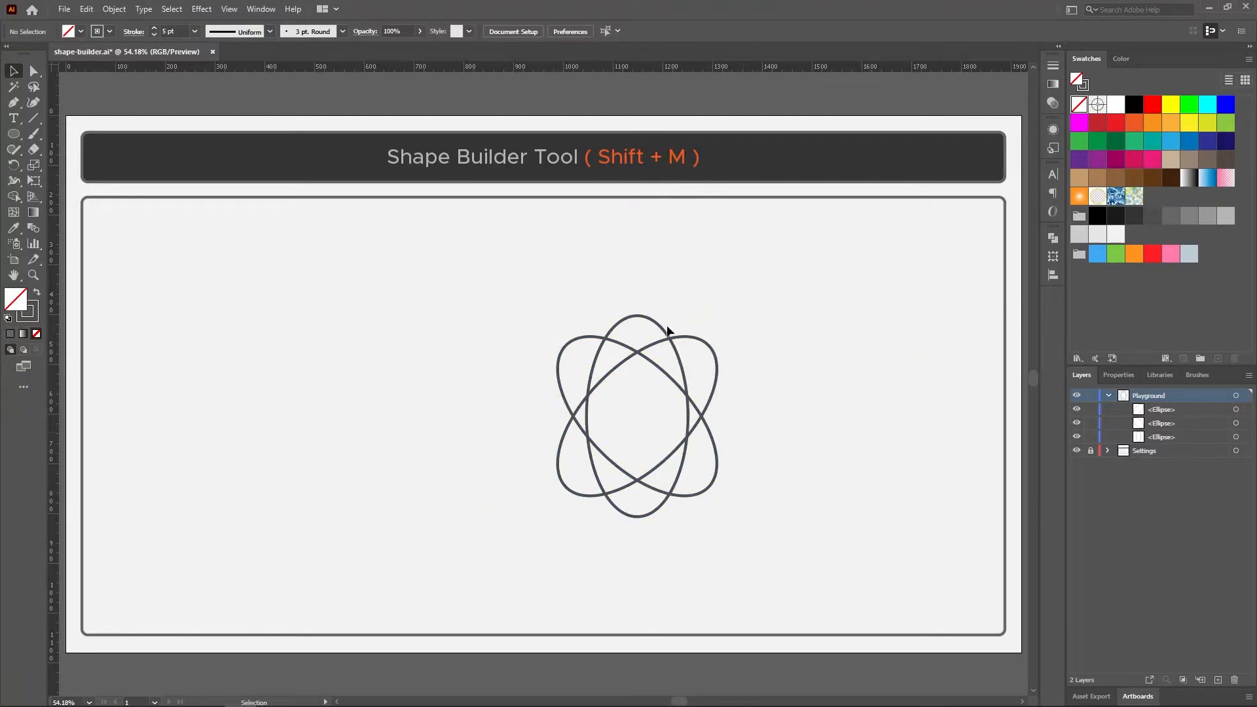
Step: Place a copy of the upright ellipse to the right of the group and rotate it by 90°
drag(647, 319, 854, 328)
right_click(854, 328)
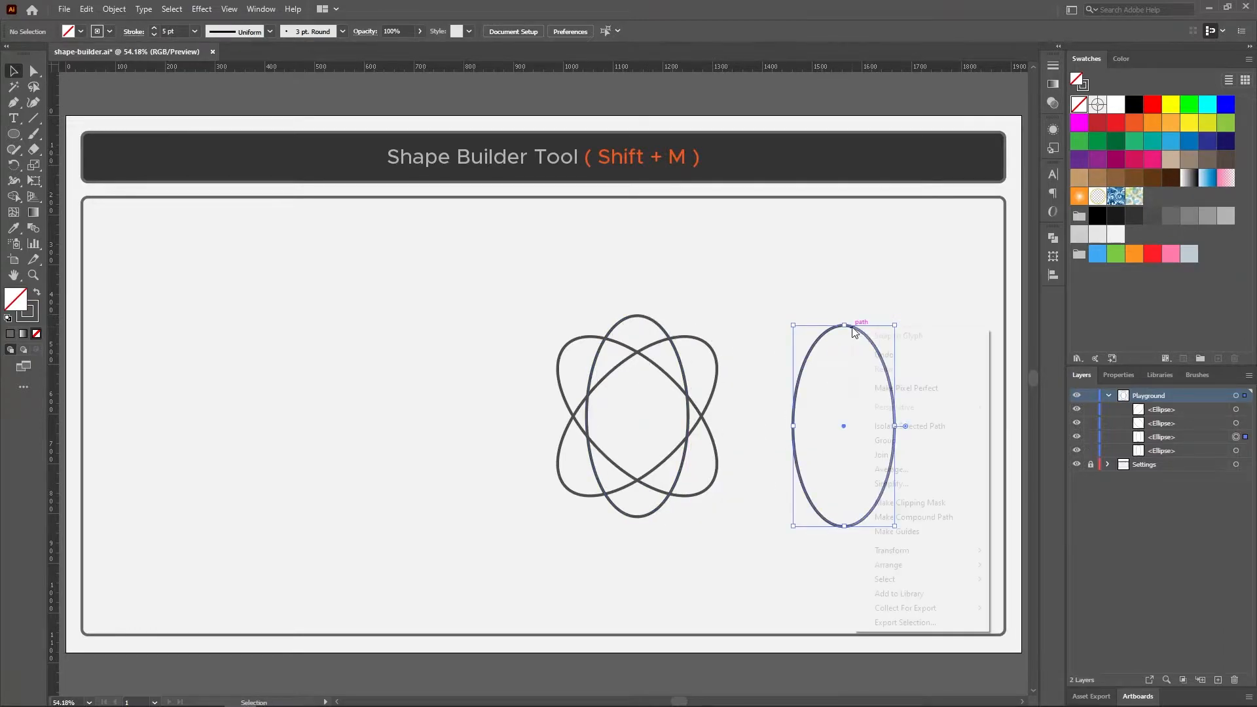
mouse_move(936, 551)
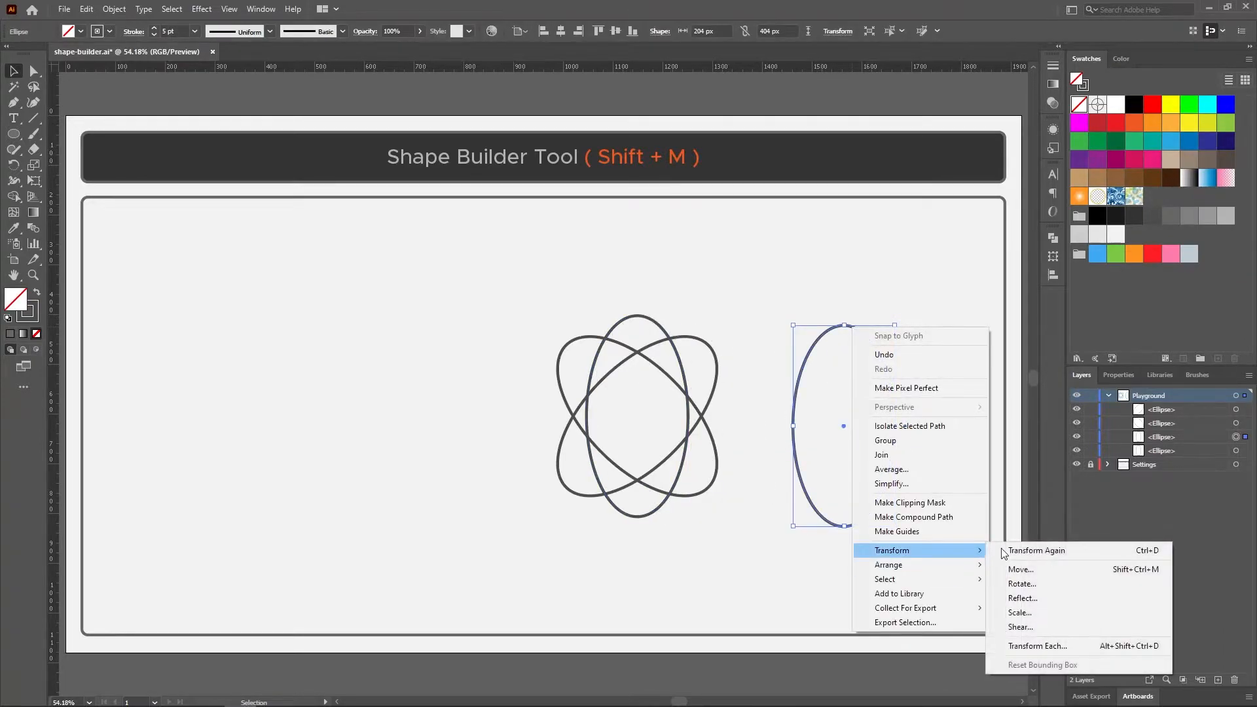
click(1051, 585)
text(90)
key(Return)
Step: Align the centers of all four ellipses horizontally and vertically, and move them to the middle of the artboard
drag(504, 298, 960, 544)
click(615, 31)
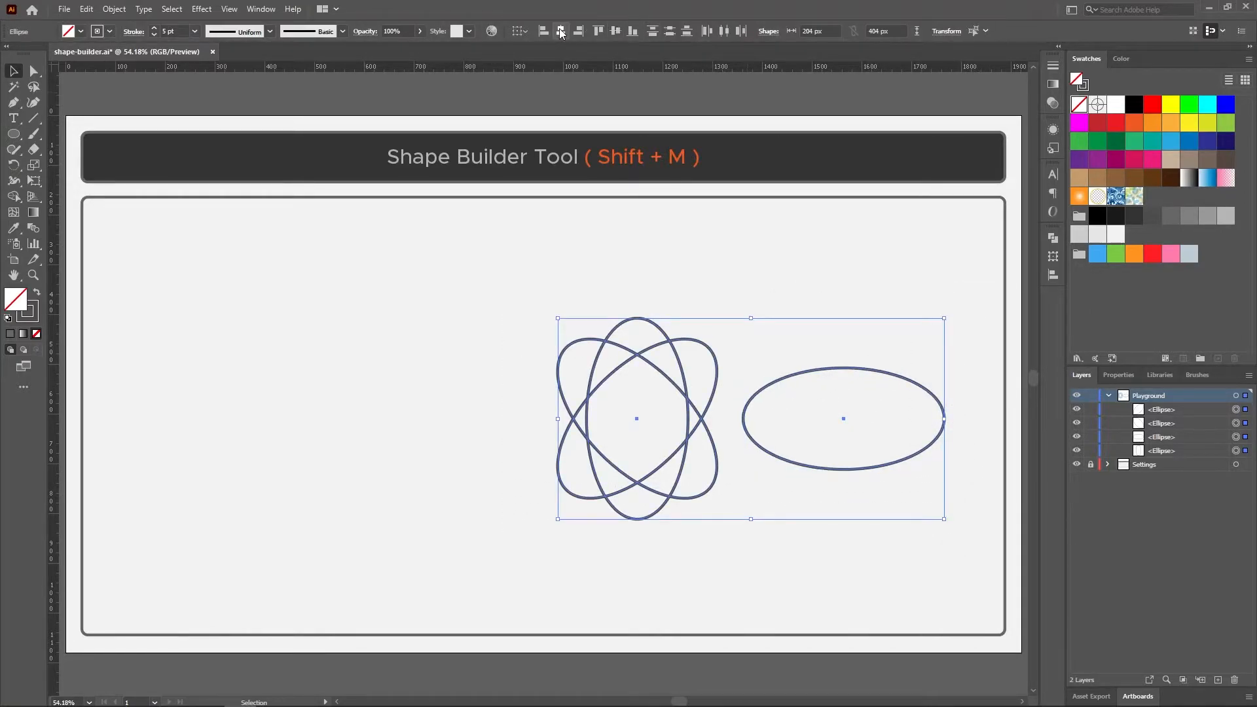
click(560, 31)
drag(689, 418, 543, 416)
click(708, 428)
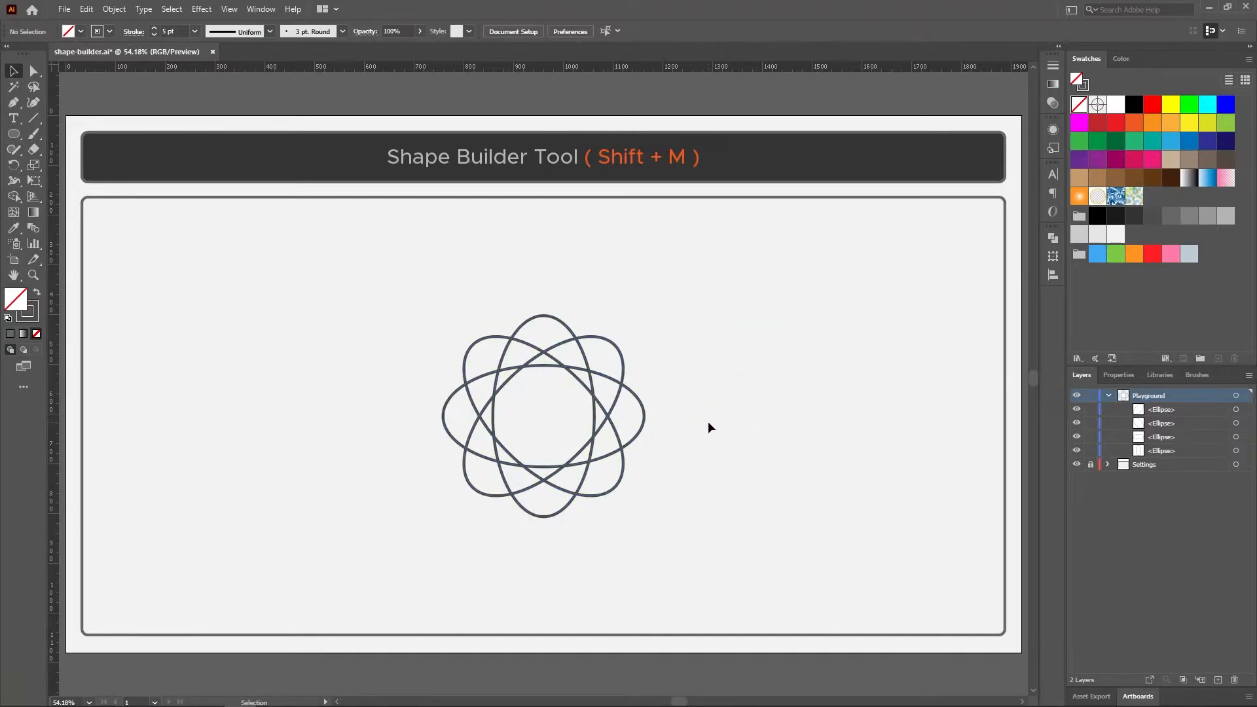
Step: Merge the overlapping areas of the four ellipses with Shape Builder into eight swirling petals around an open center
drag(396, 276, 694, 560)
key(shift+m)
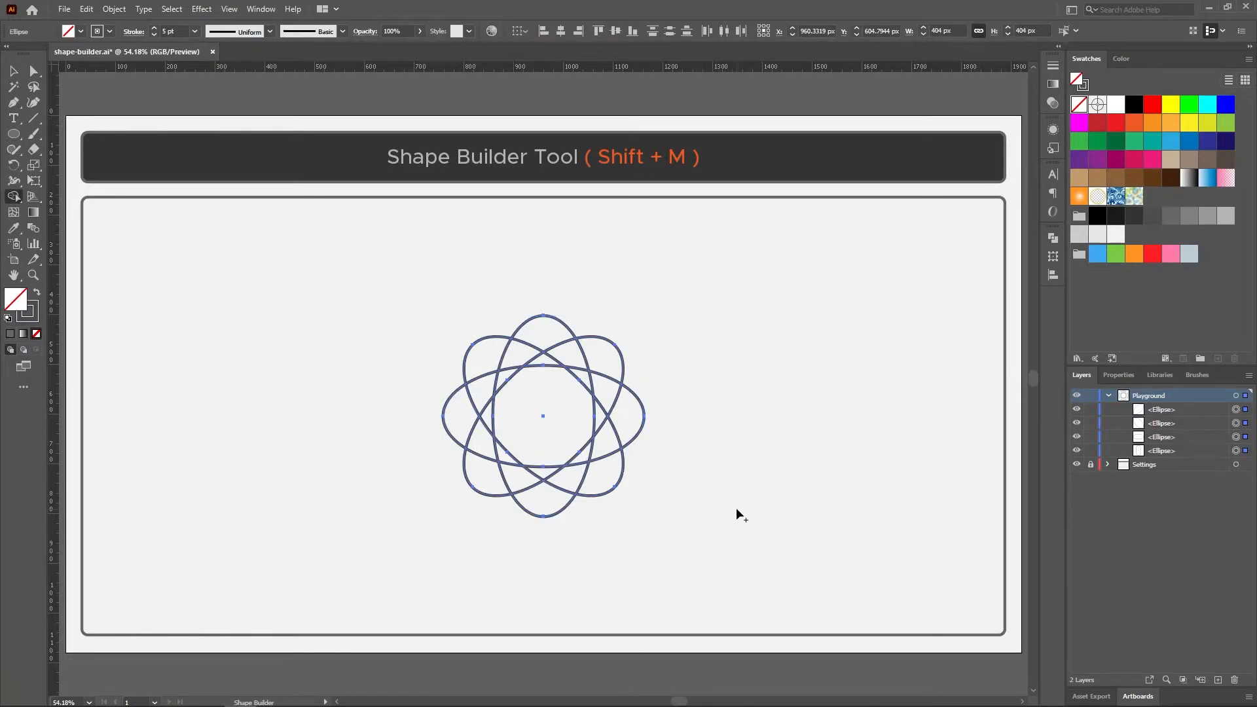
mouse_move(487, 358)
mouse_down()
mouse_move(560, 350)
mouse_move(582, 378)
mouse_move(606, 375)
mouse_move(615, 428)
mouse_move(583, 457)
mouse_move(585, 480)
mouse_move(544, 473)
mouse_move(526, 486)
mouse_move(510, 463)
mouse_move(487, 463)
mouse_move(474, 396)
mouse_move(501, 378)
mouse_up()
click(13, 71)
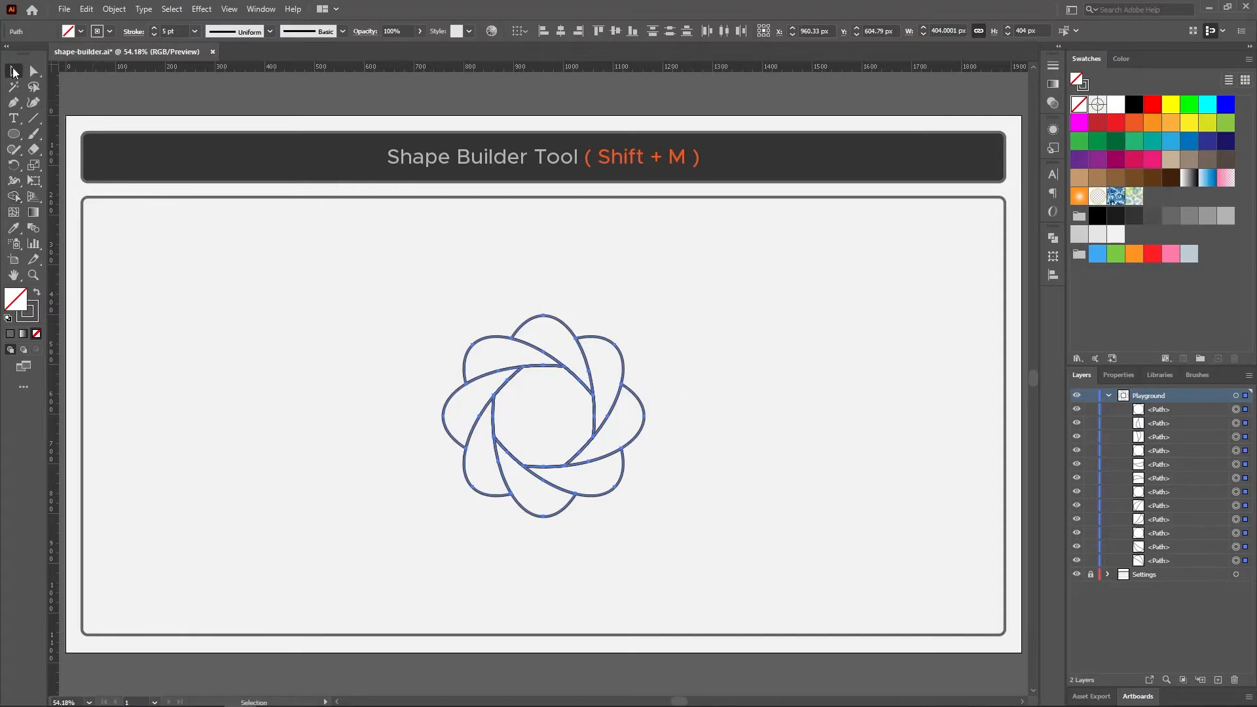
click(322, 296)
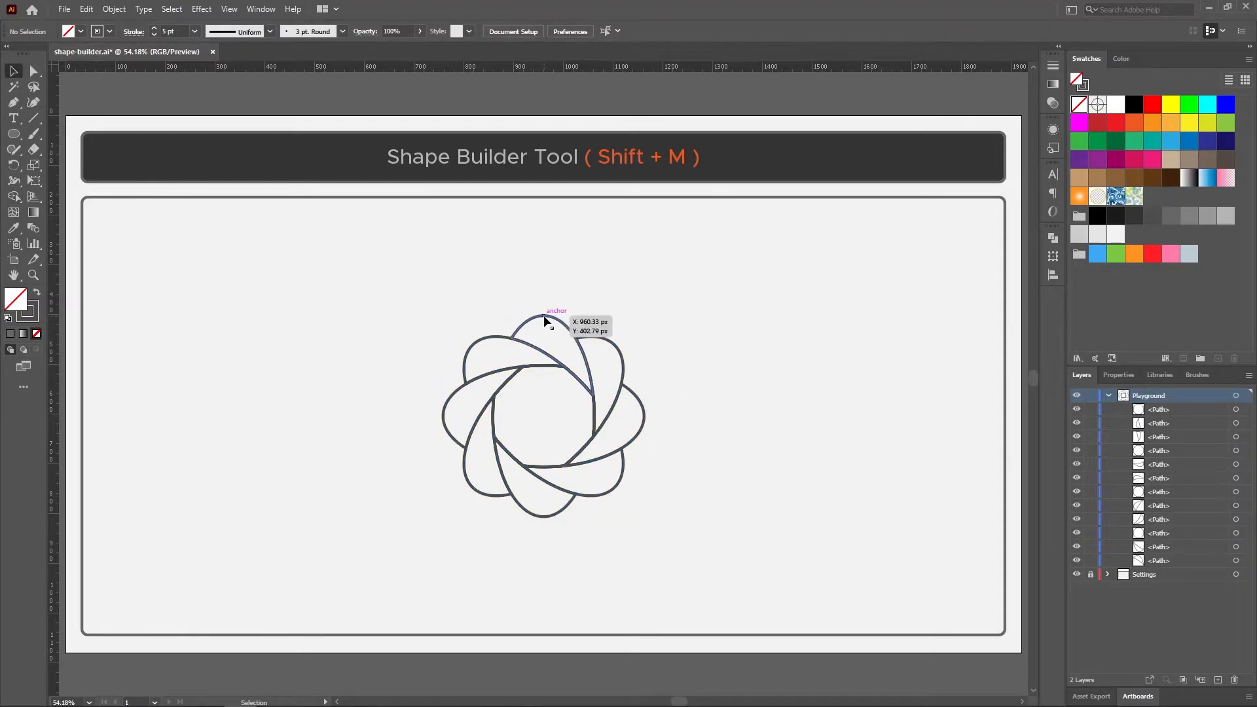
Step: Fill the top petal with dark red and the upper-right petal with orange-red
click(575, 325)
click(1098, 122)
click(607, 344)
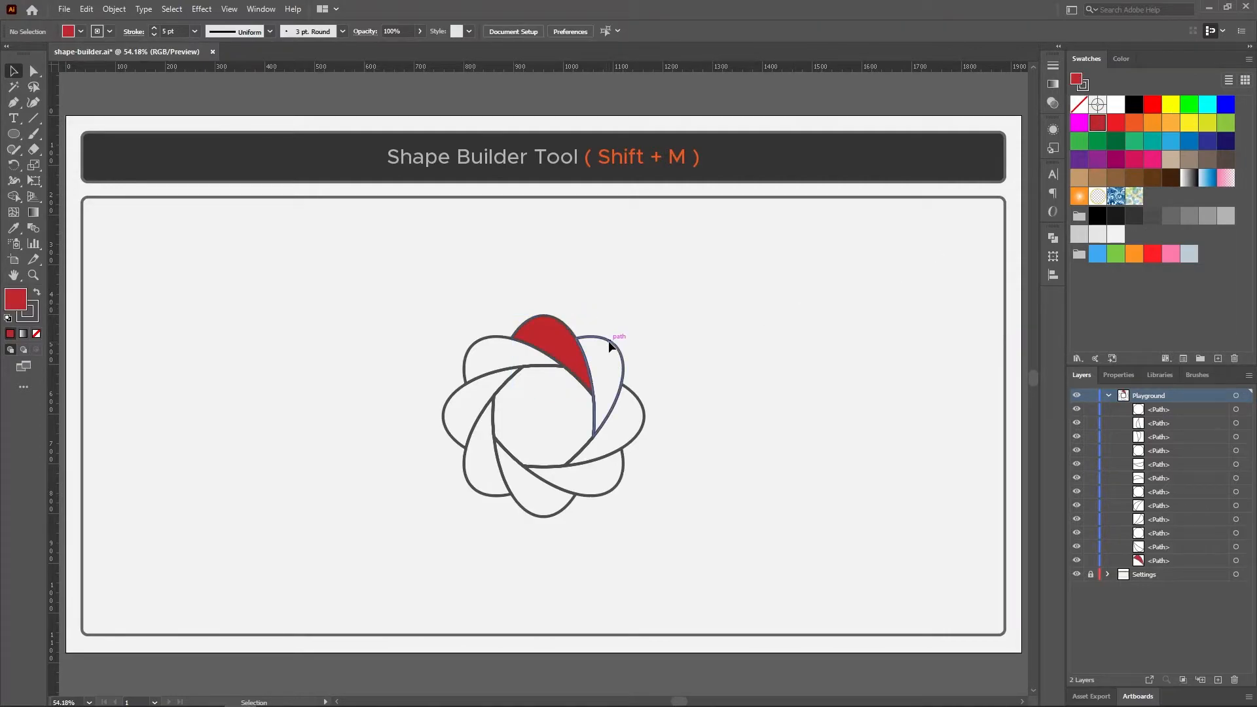
click(613, 341)
click(1128, 125)
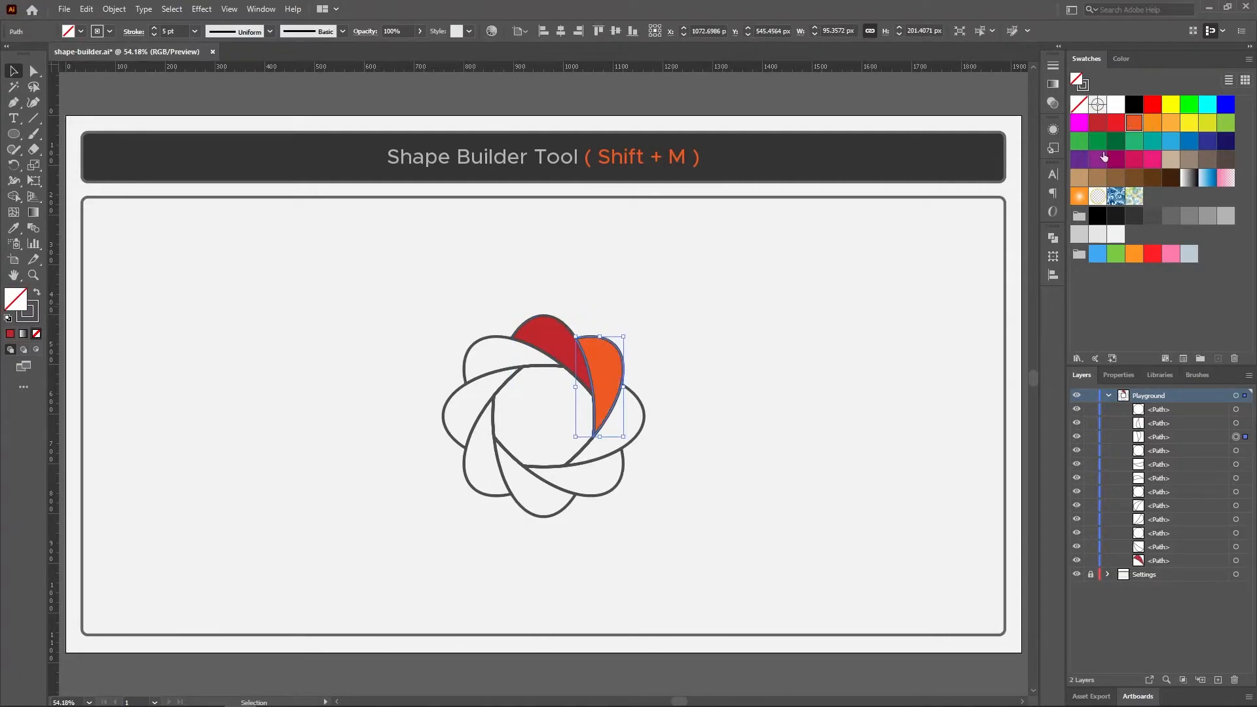
click(772, 439)
Step: Fill the right petal with orange and the lower-right petal with yellow-green
click(645, 414)
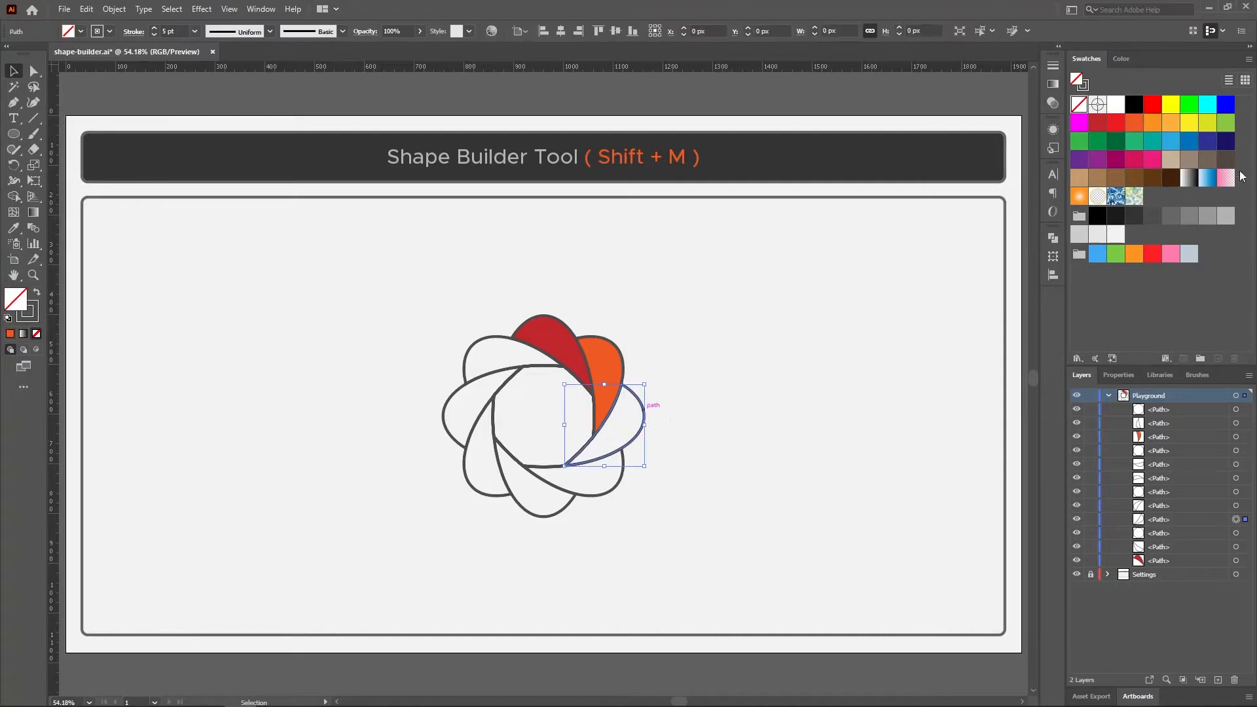
click(1153, 122)
click(828, 448)
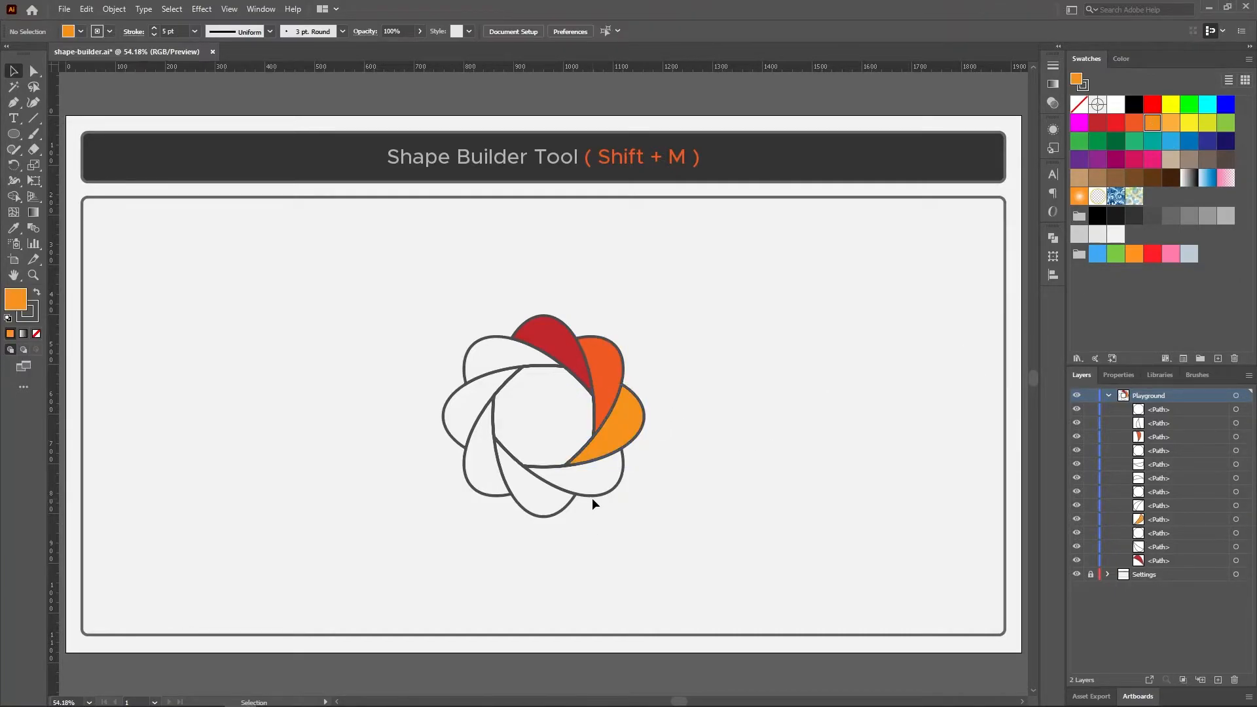
click(592, 493)
click(1189, 123)
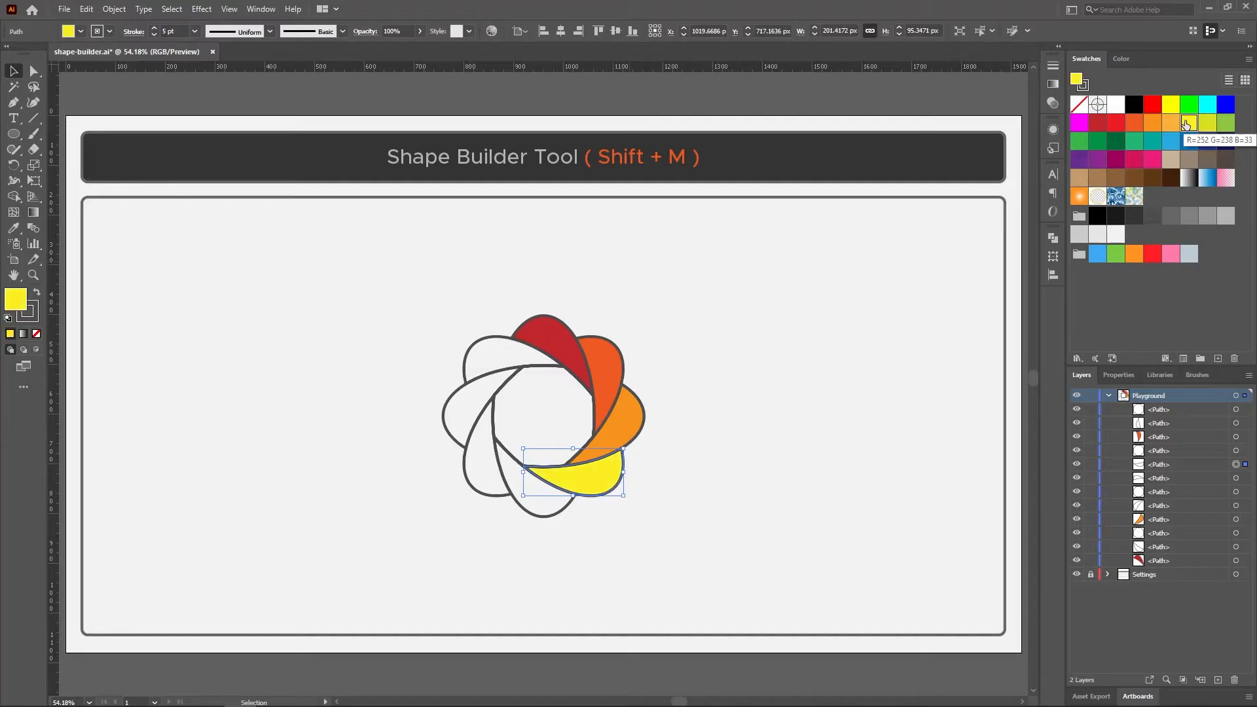
click(1207, 123)
click(623, 532)
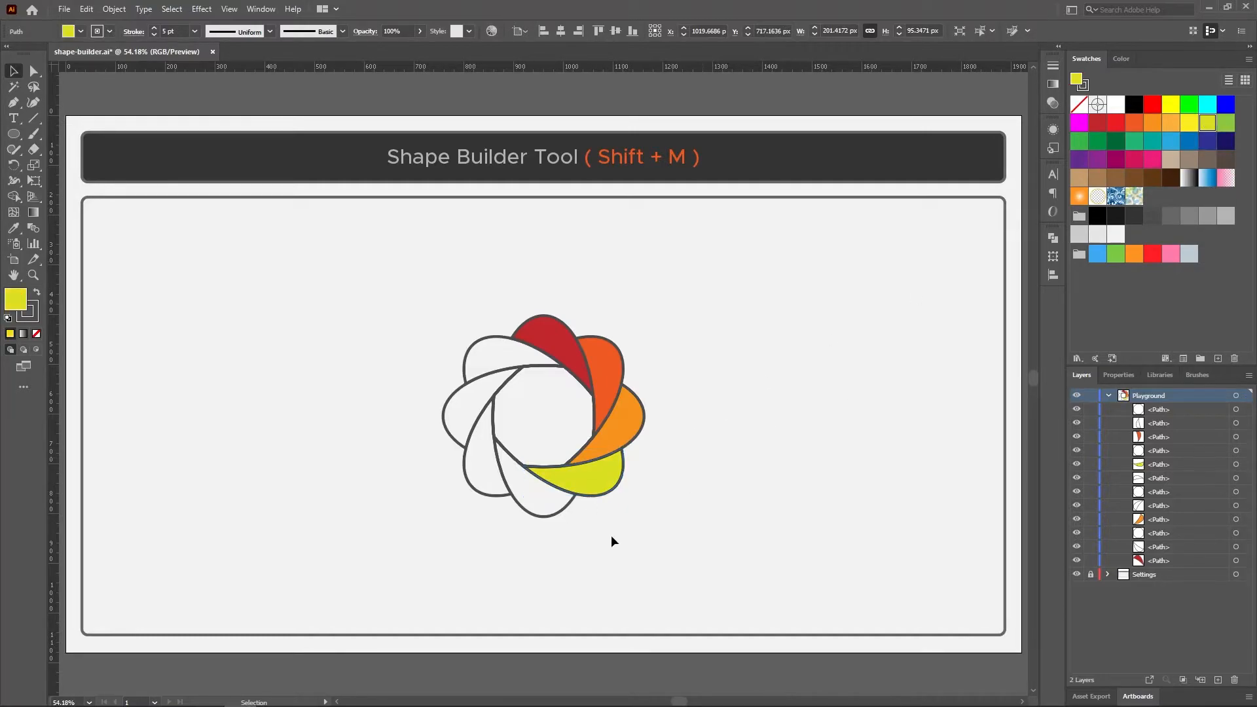
Step: Fill the bottom petal with light green and the lower-left petal with medium green
click(556, 511)
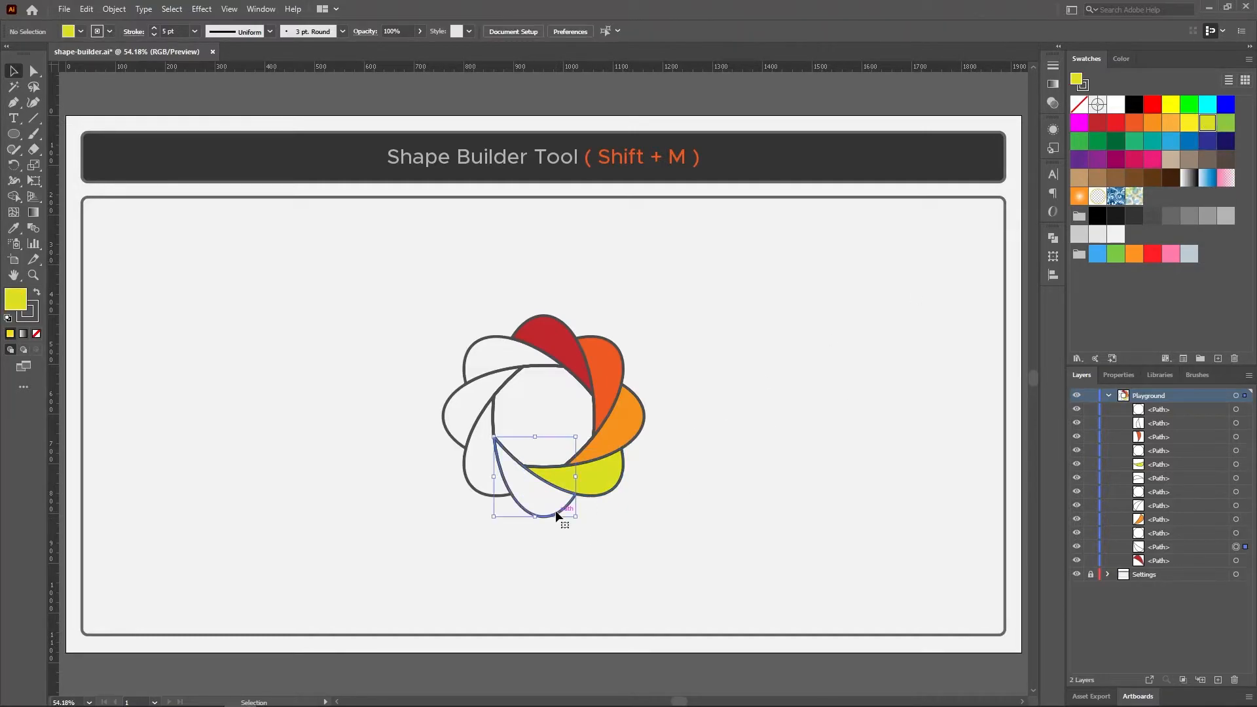
click(1228, 126)
click(734, 460)
click(467, 466)
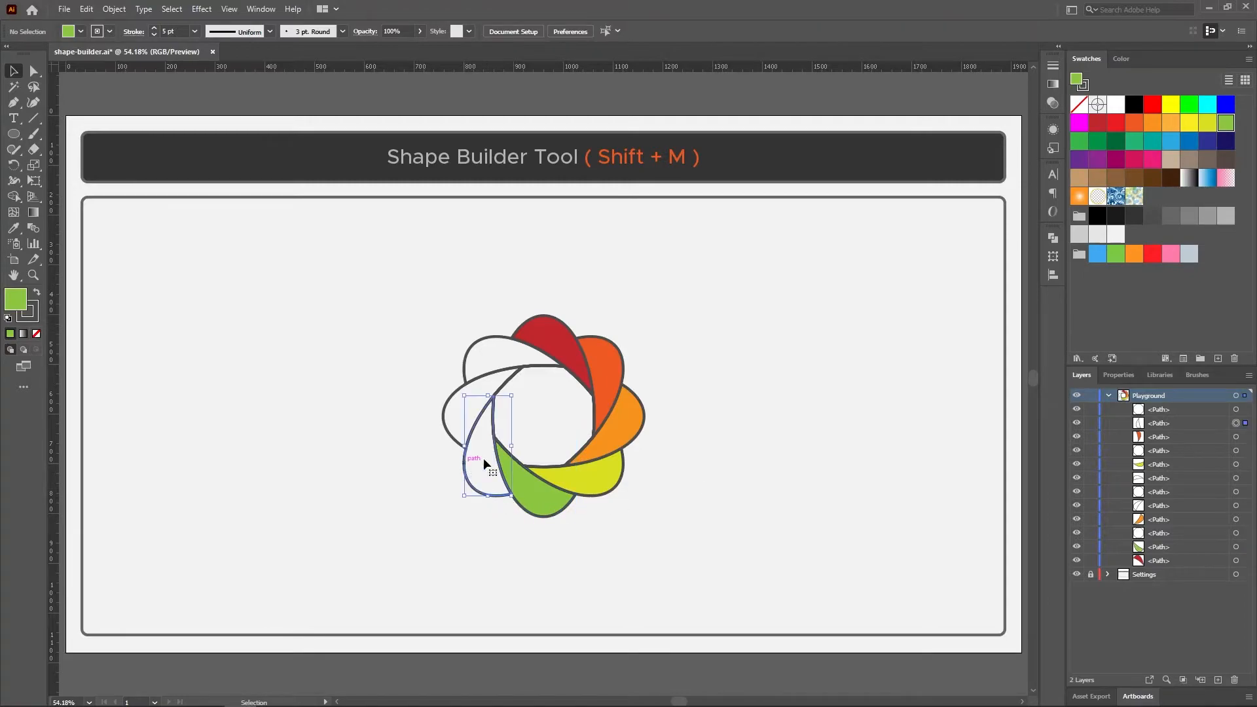
click(1084, 141)
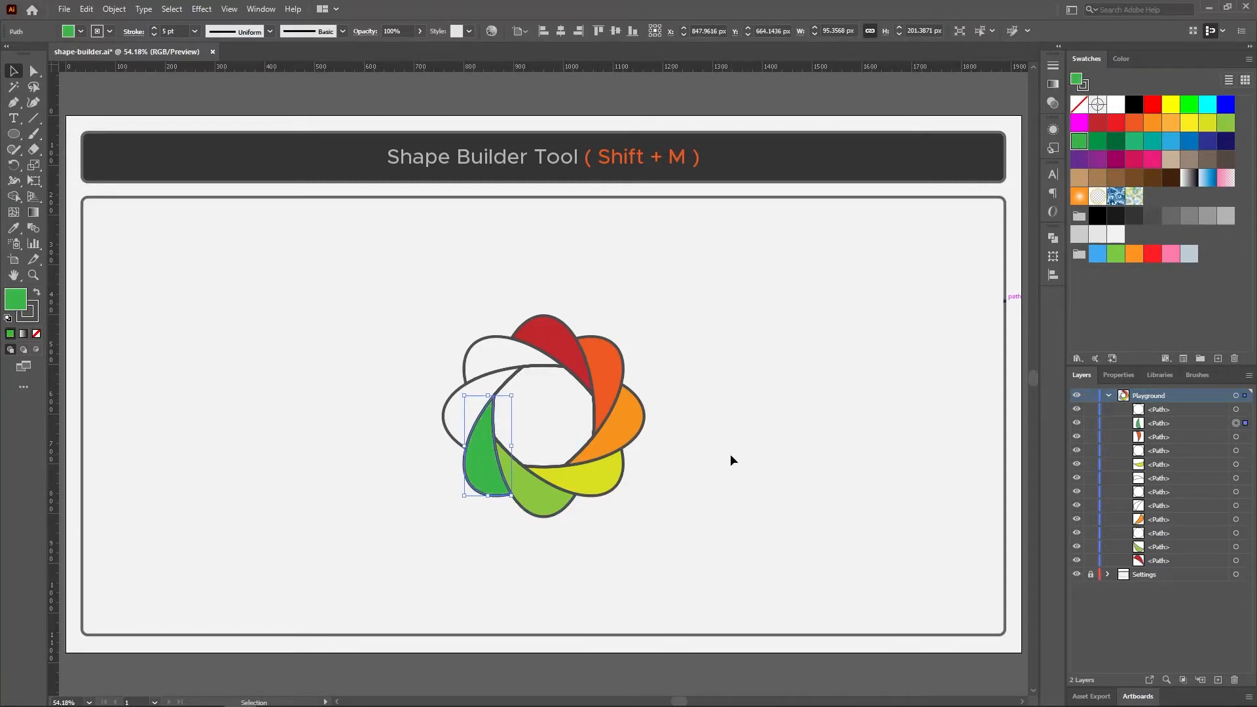
Step: Change the lower-left petal's fill to dark green and fill the left petal with blue
click(1097, 141)
click(693, 514)
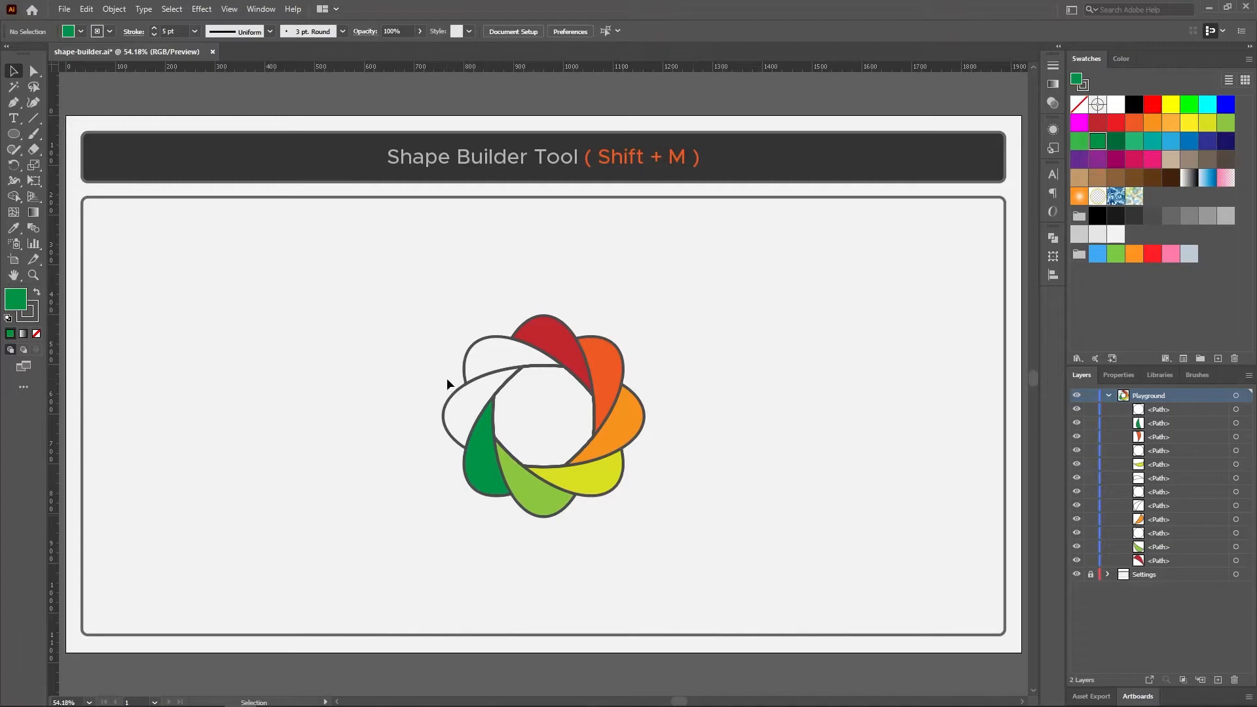
click(460, 388)
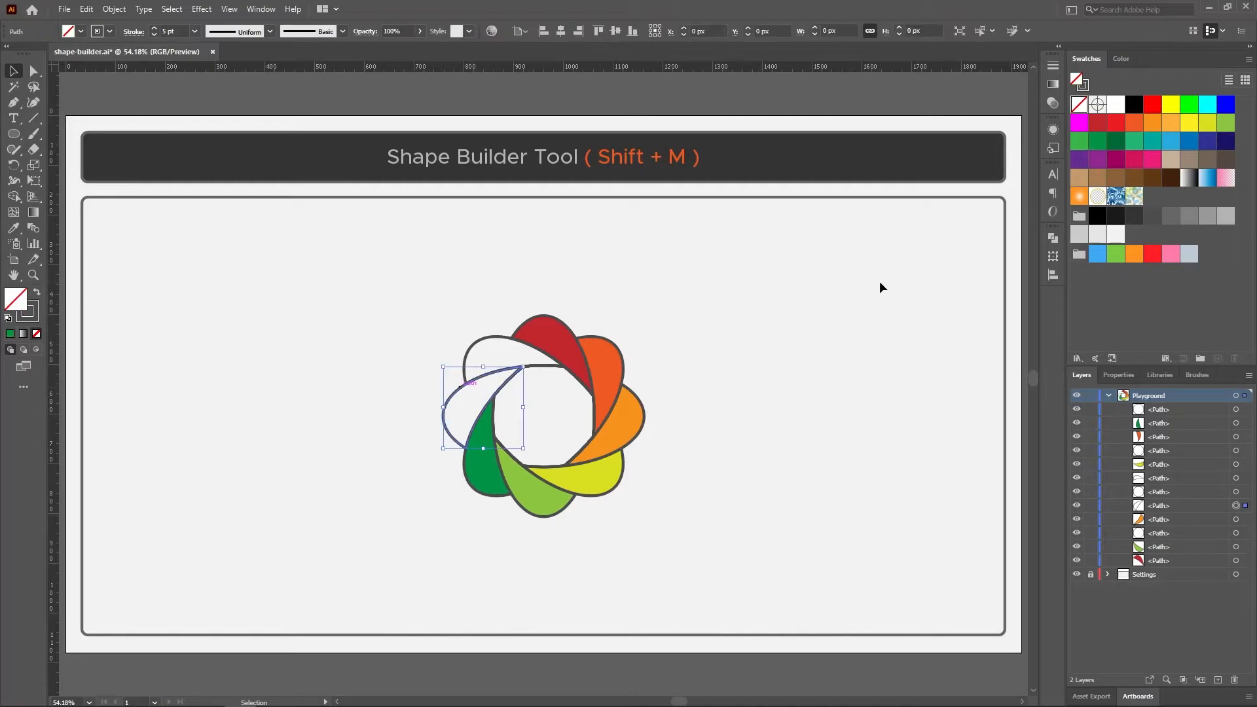
click(1174, 142)
click(1190, 140)
click(696, 404)
Step: Fill the upper-left petal with dark magenta
click(517, 338)
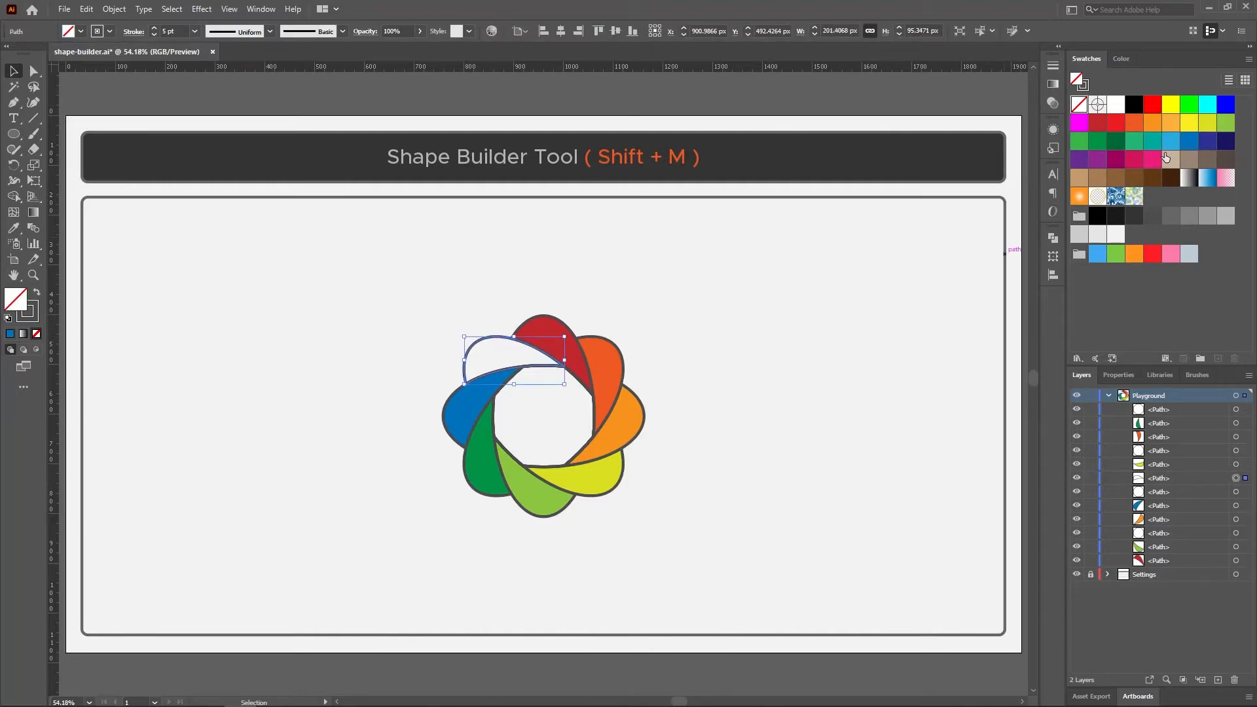
click(1097, 161)
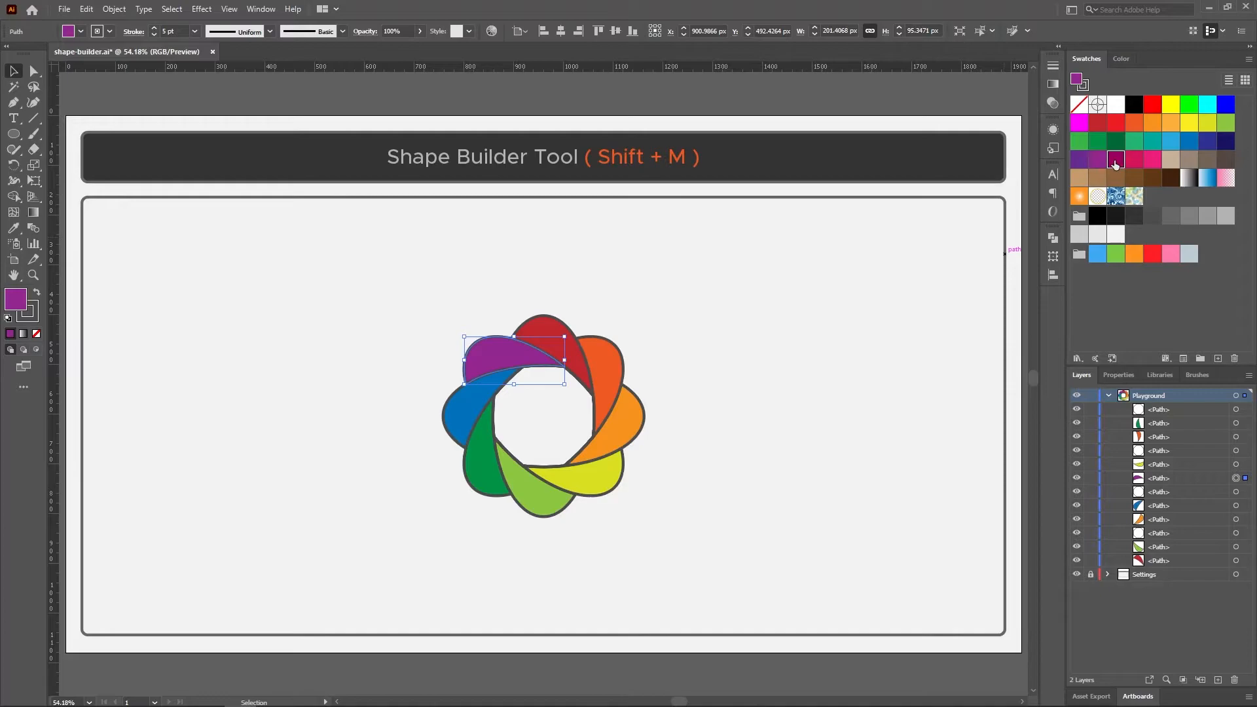
click(1116, 163)
click(758, 290)
Step: Move the whole colored flower straight left into the left half of the artboard
drag(359, 289, 811, 586)
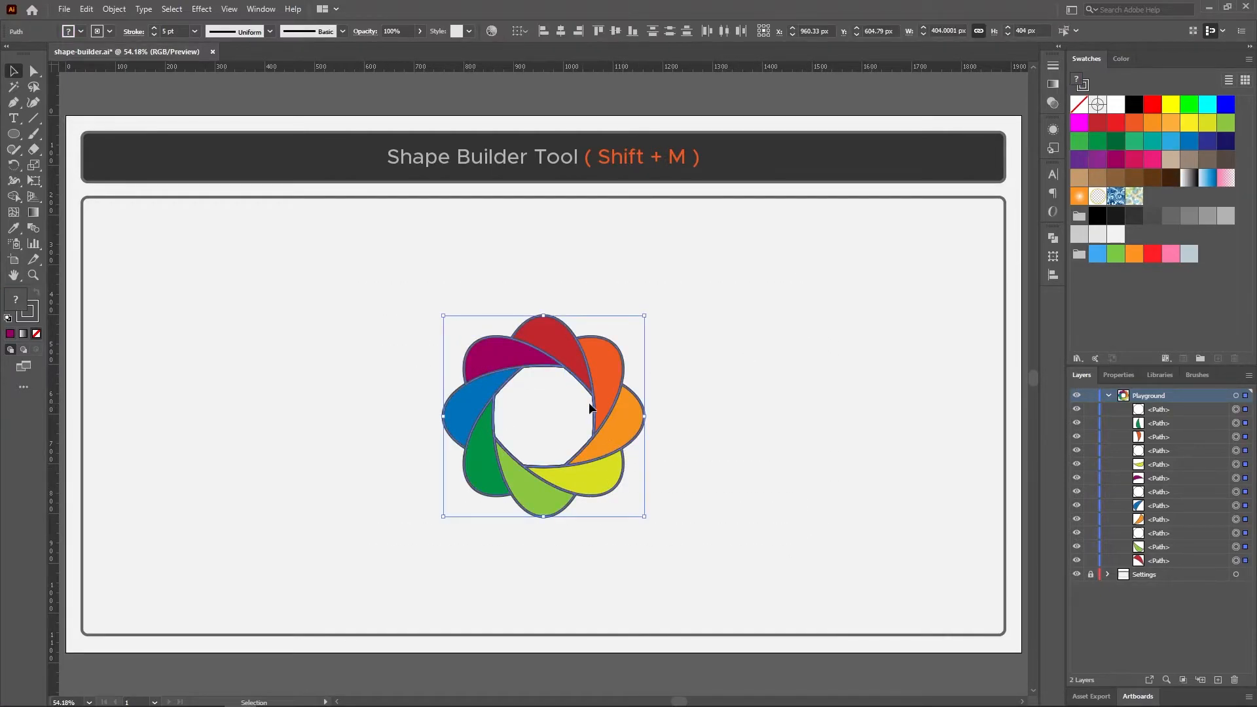
drag(595, 403, 388, 403)
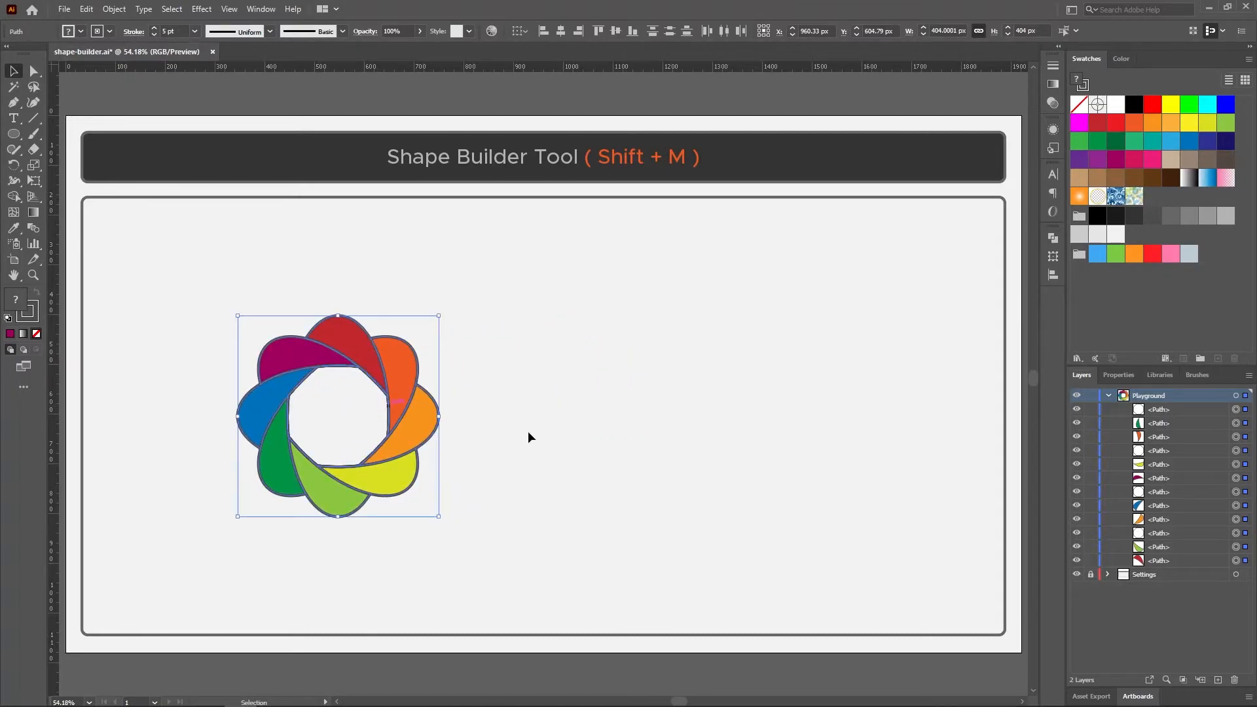
click(615, 436)
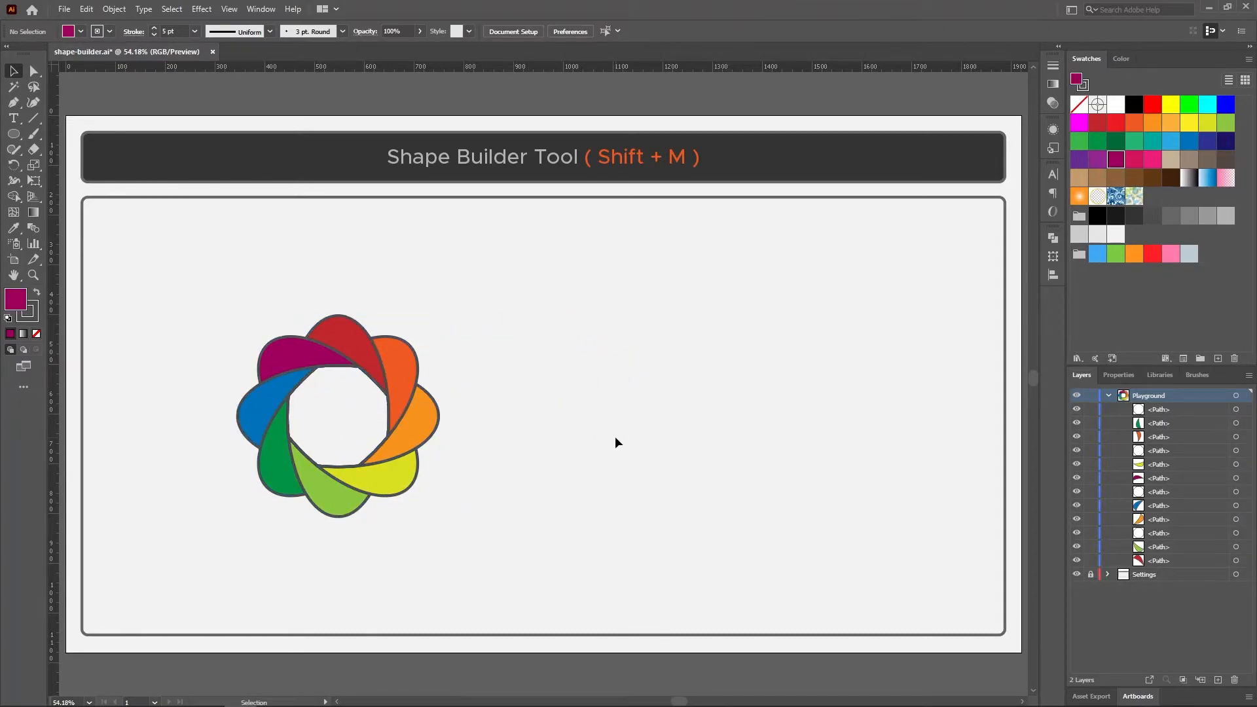
Step: Create an unfilled circle about 245 px in diameter in the empty area beside the flower
key(l)
drag(703, 369, 761, 410)
click(81, 32)
click(10, 57)
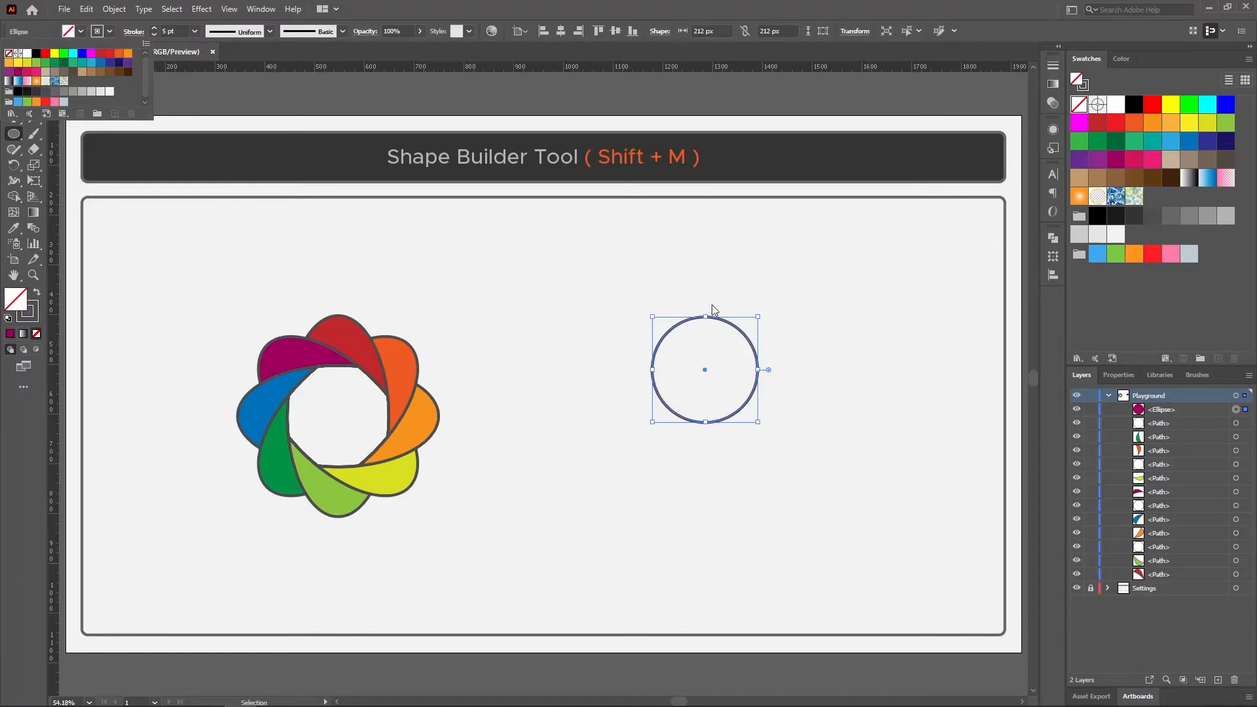
drag(782, 304, 784, 301)
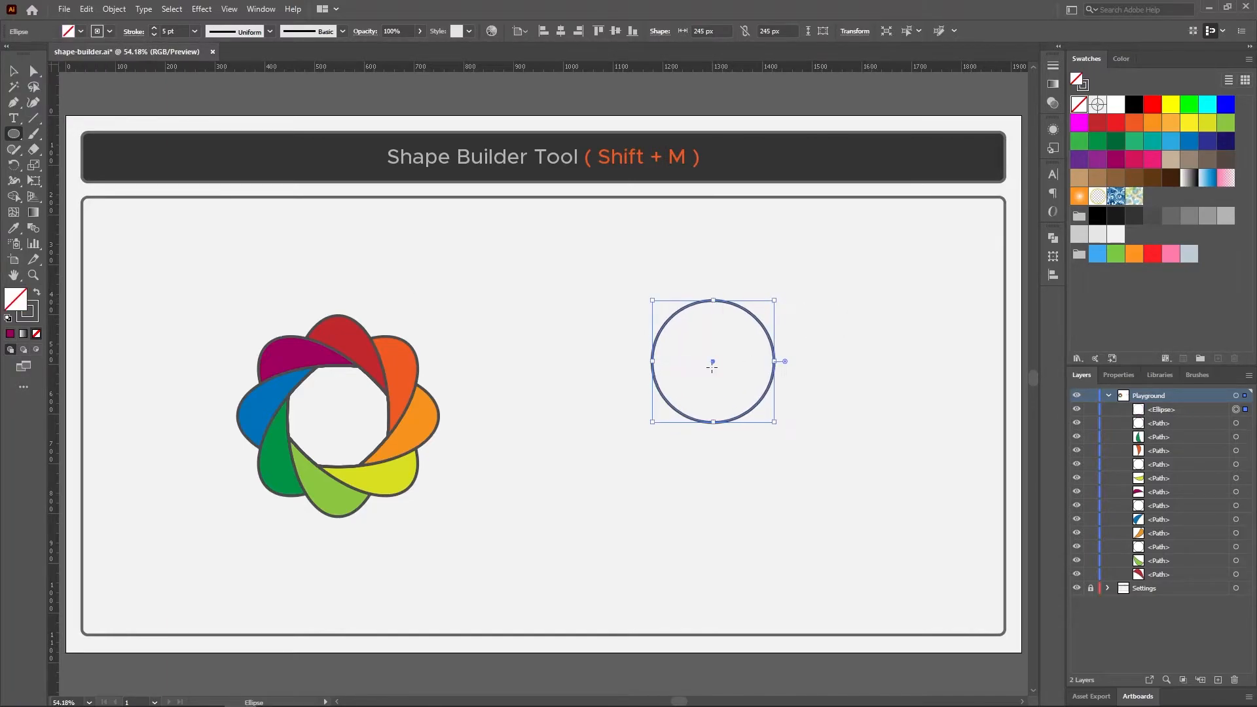
Step: Duplicate the circle into a cross of five, with four outer copies passing through the middle circle's center
mouse_move(713, 362)
mouse_down()
mouse_move(715, 490)
mouse_move(714, 424)
mouse_up()
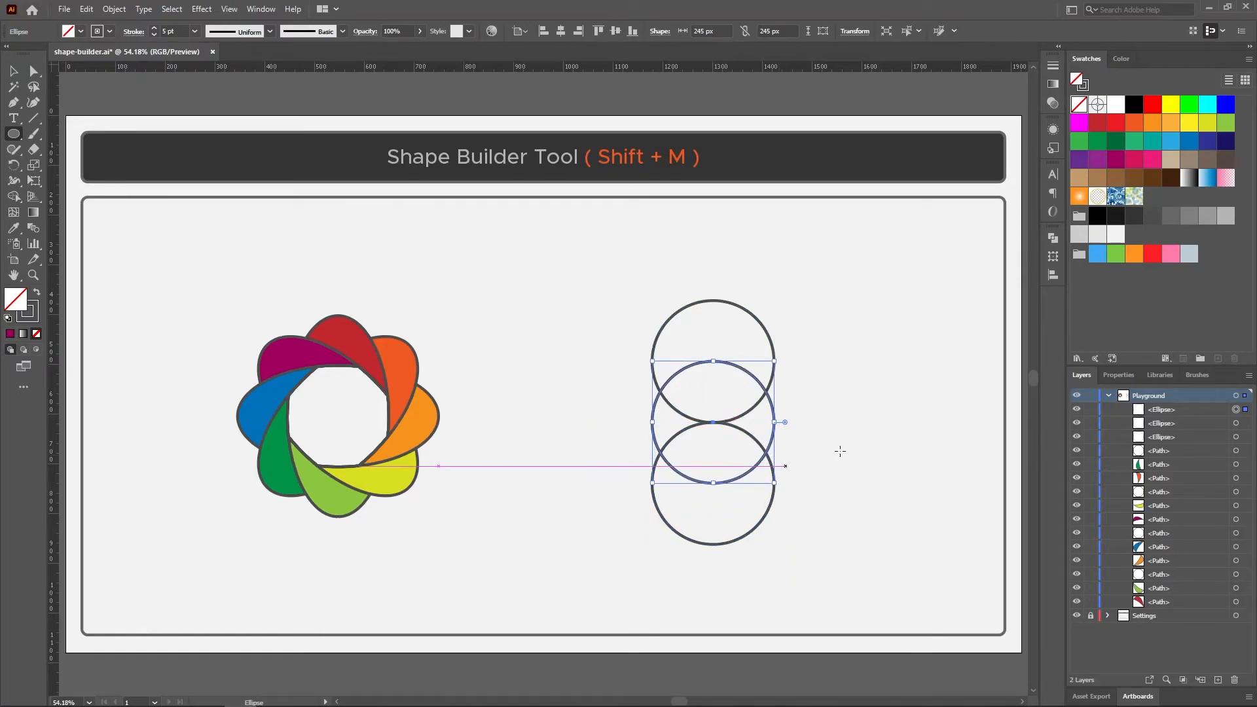
key(v)
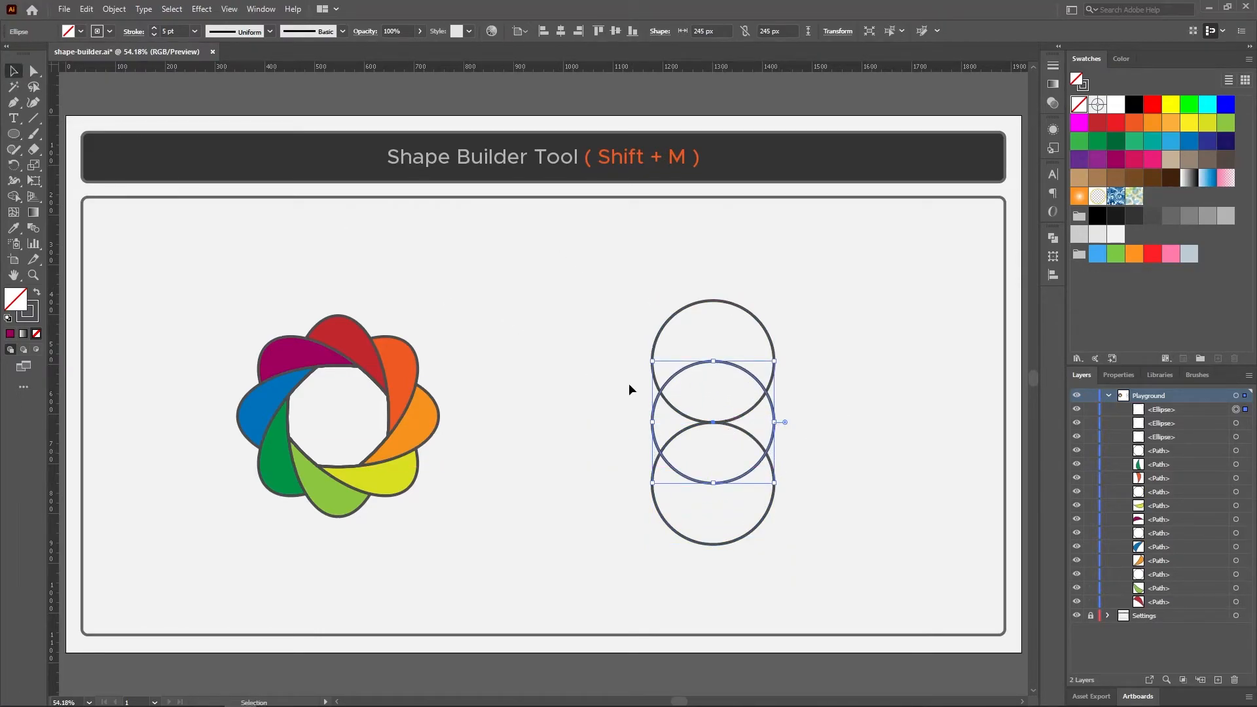
drag(713, 420, 649, 422)
Step: Erase the four large outer areas of the overlapping circles with Shape Builder
drag(878, 558, 576, 283)
key(shift+m)
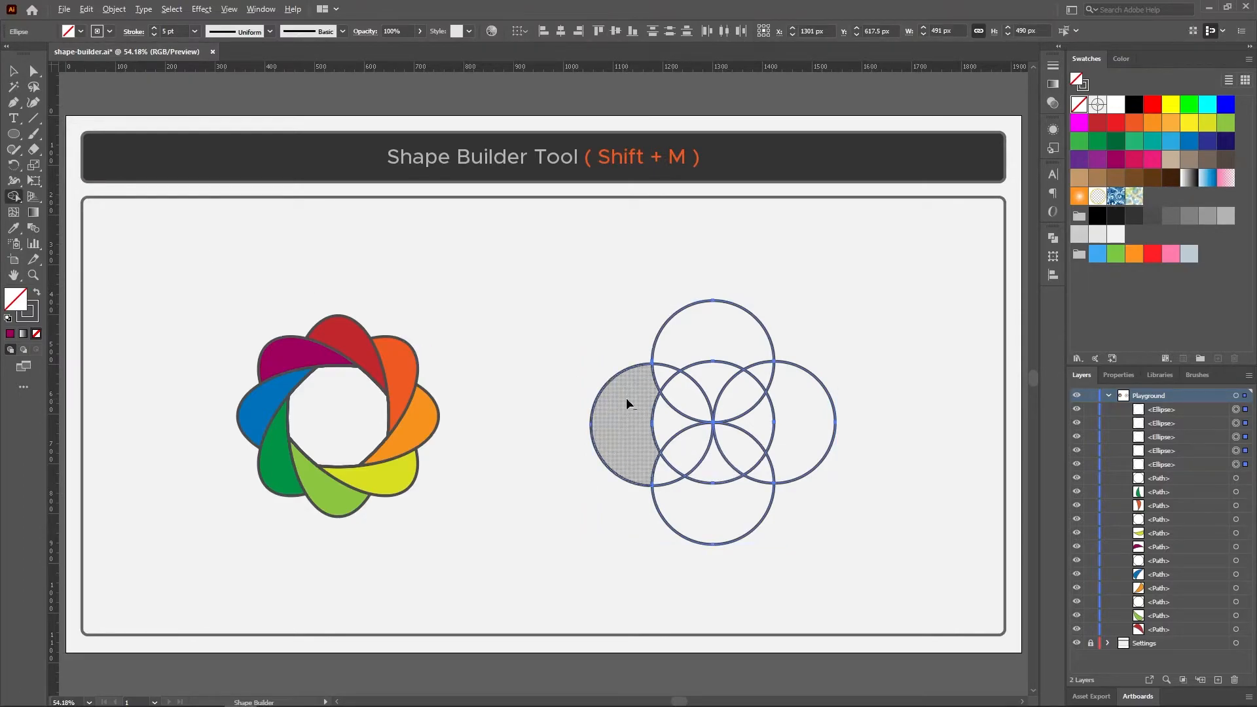
alt+click(628, 404)
alt+click(744, 331)
alt+click(798, 427)
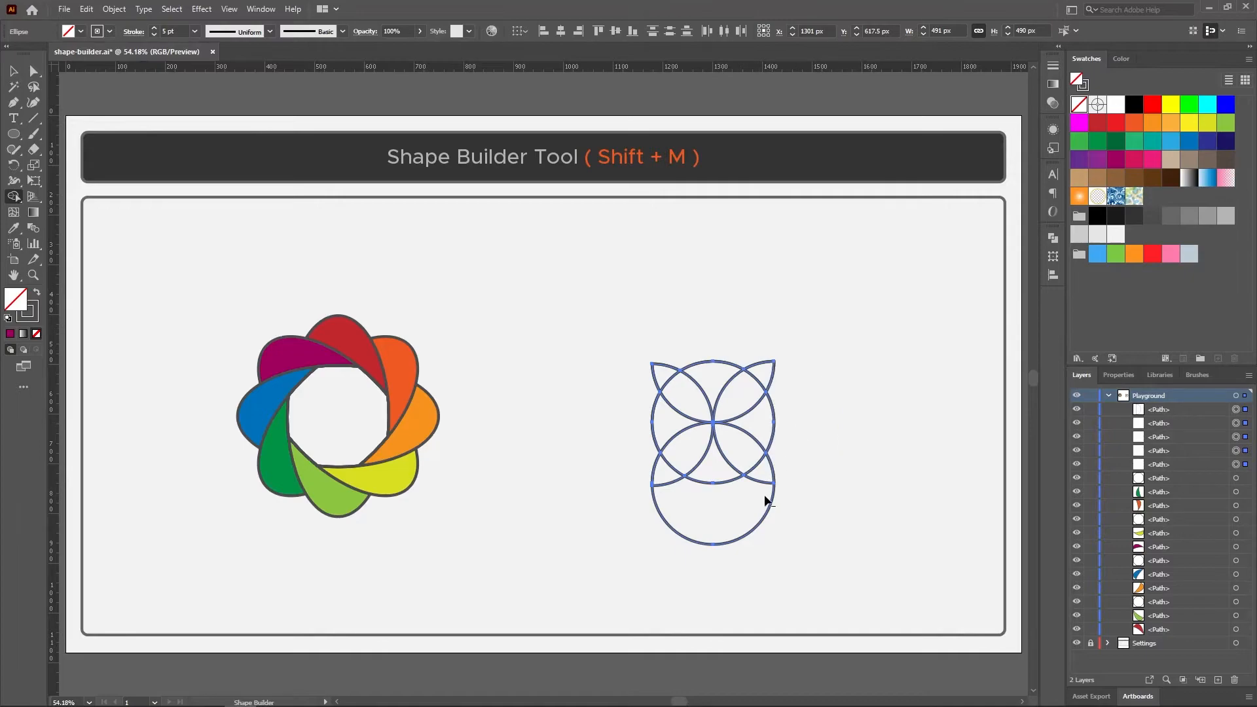
alt+click(701, 539)
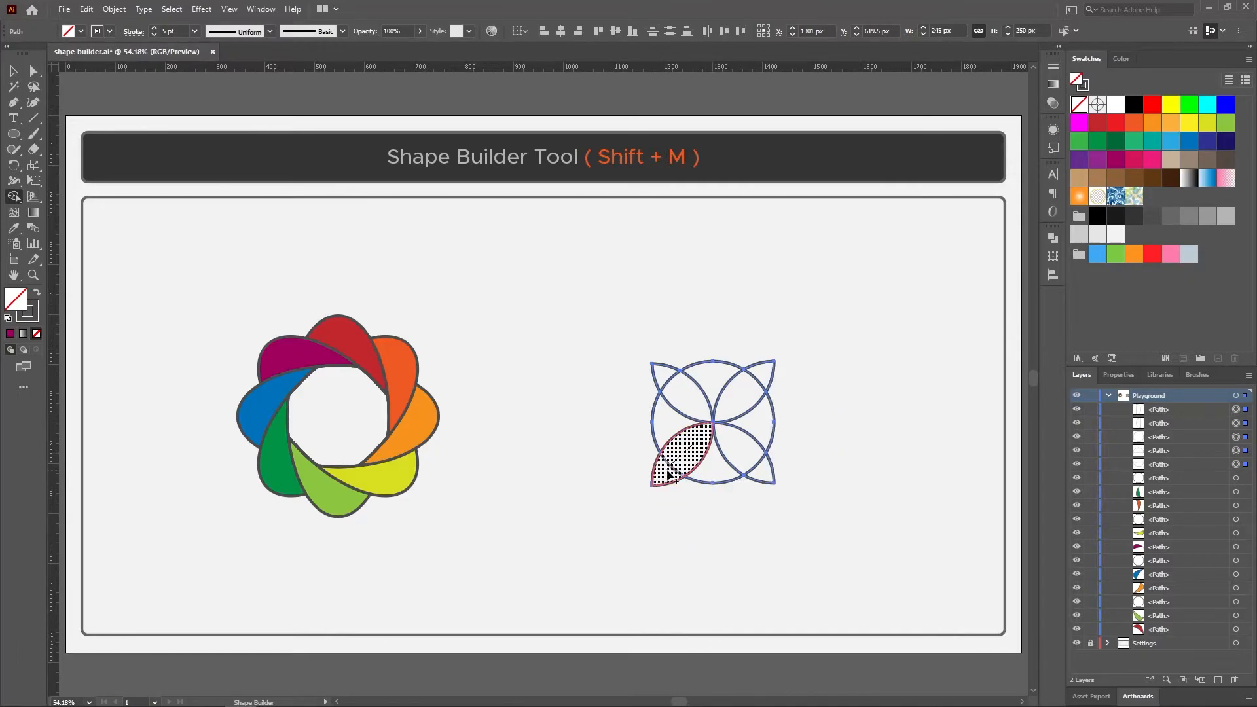
Step: Merge the pieces of each diagonal leaf with Shape Builder into four whole petals
click(668, 475)
click(665, 377)
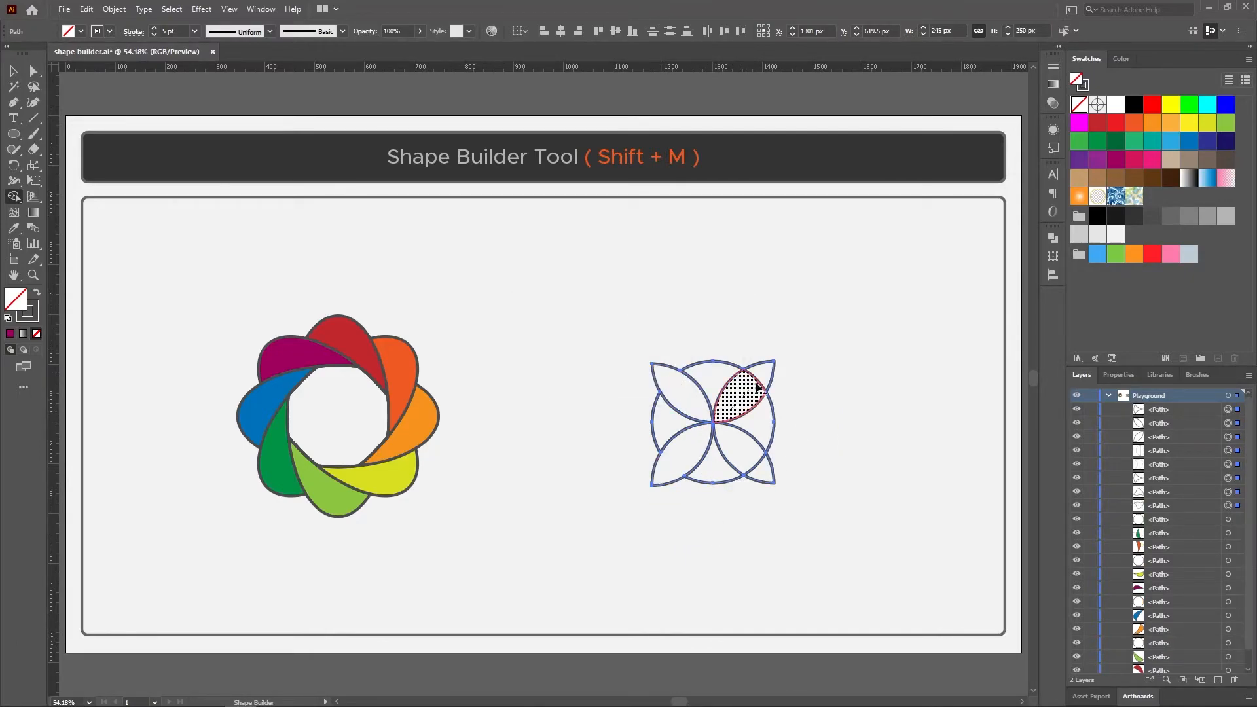
click(756, 383)
click(763, 477)
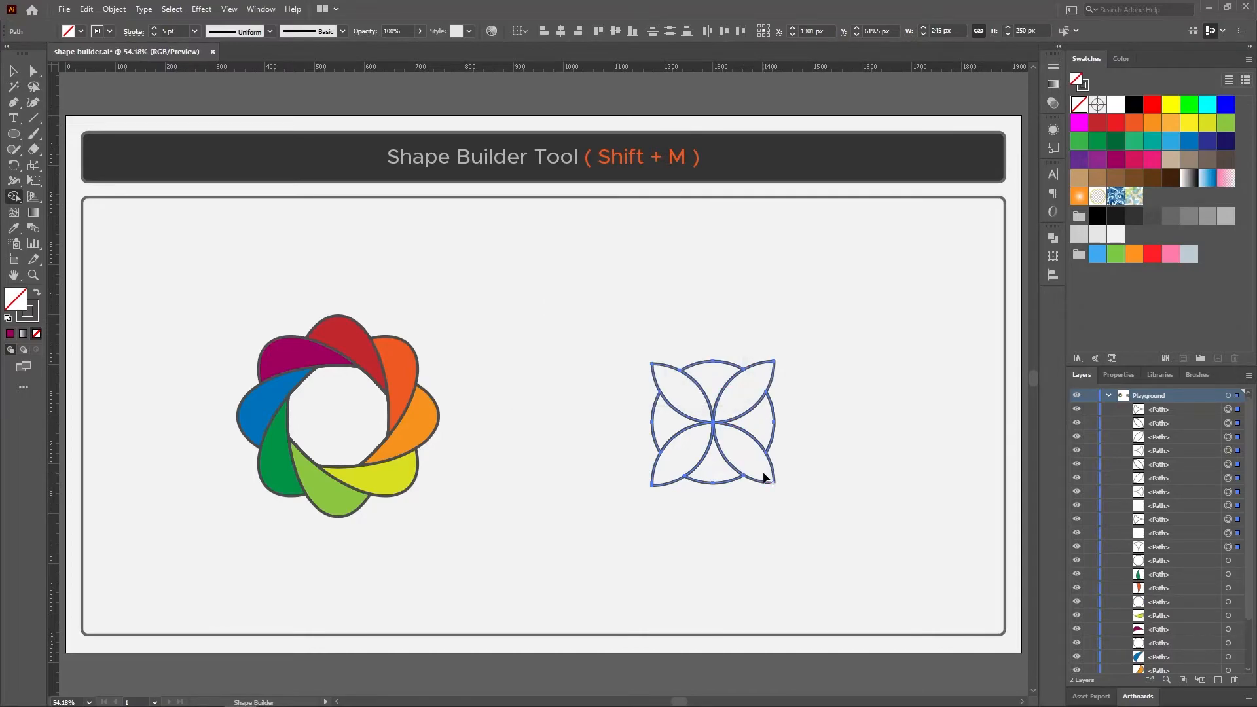
Step: Select the four diagonal petals and place a copy of them to the right of the original
key(v)
click(767, 364)
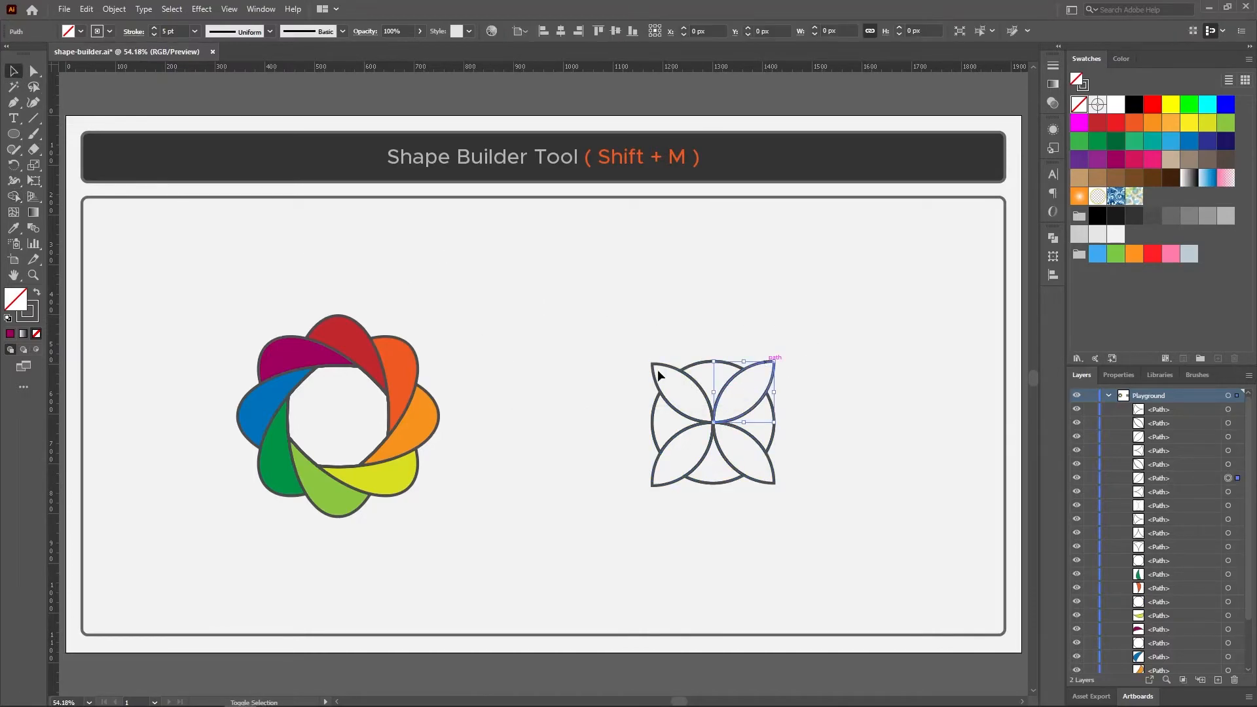
click(683, 487)
shift+click(767, 483)
shift+click(774, 362)
shift+click(665, 365)
alt+drag(667, 366, 826, 367)
Step: Rotate the copied petals by 45 degrees
right_click(841, 364)
mouse_move(943, 556)
click(989, 589)
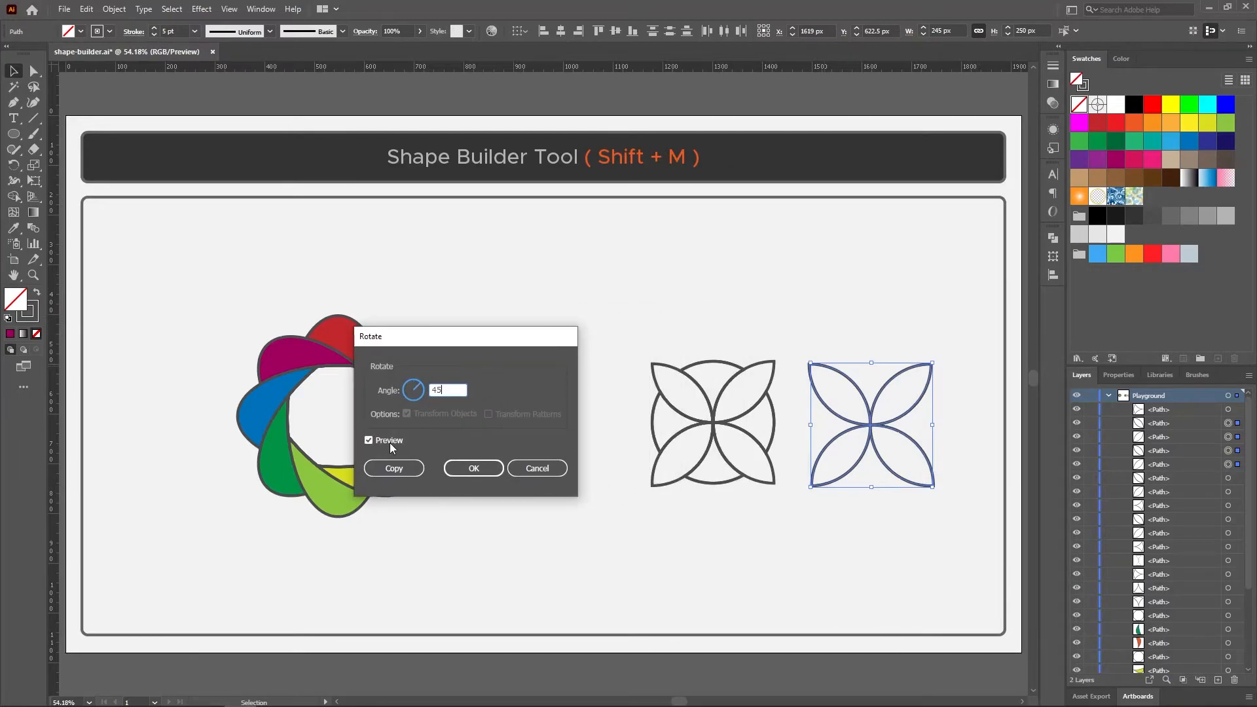
key(Return)
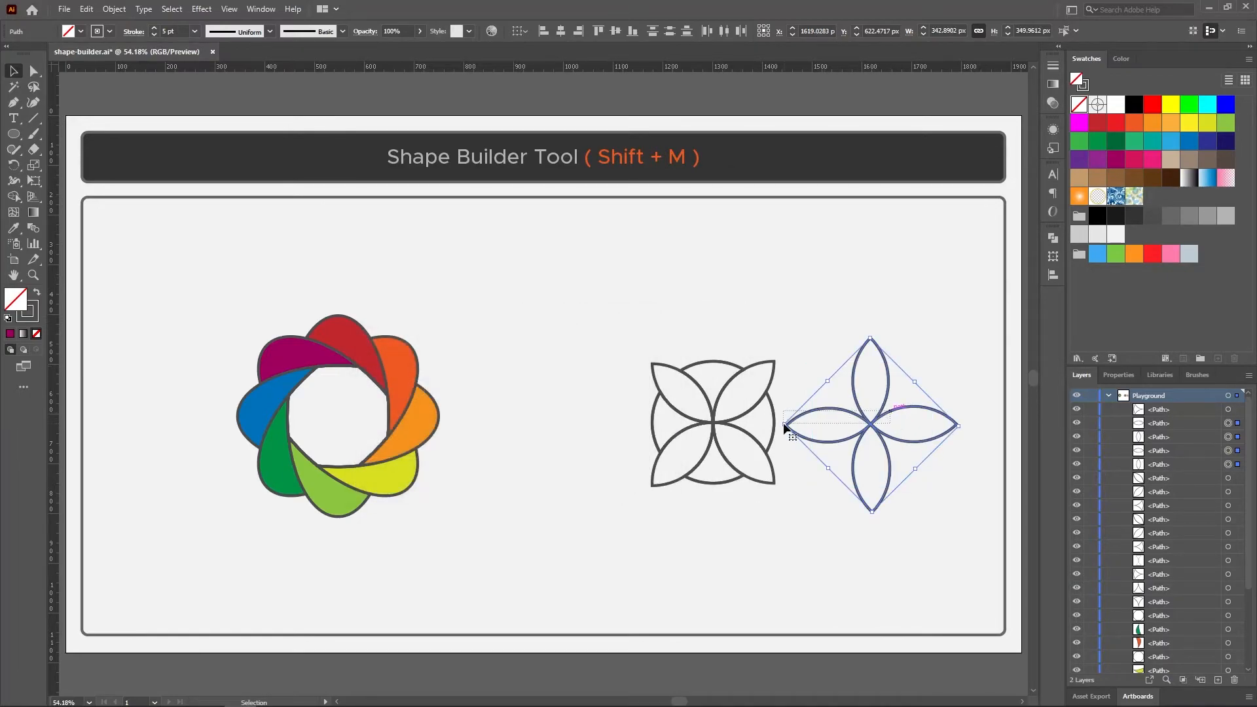
Step: Move the rotated petals over the original drawing so both petal sets share one center
drag(781, 416, 780, 417)
drag(796, 298, 954, 549)
drag(871, 424, 819, 459)
key(z)
click(761, 455)
click(16, 71)
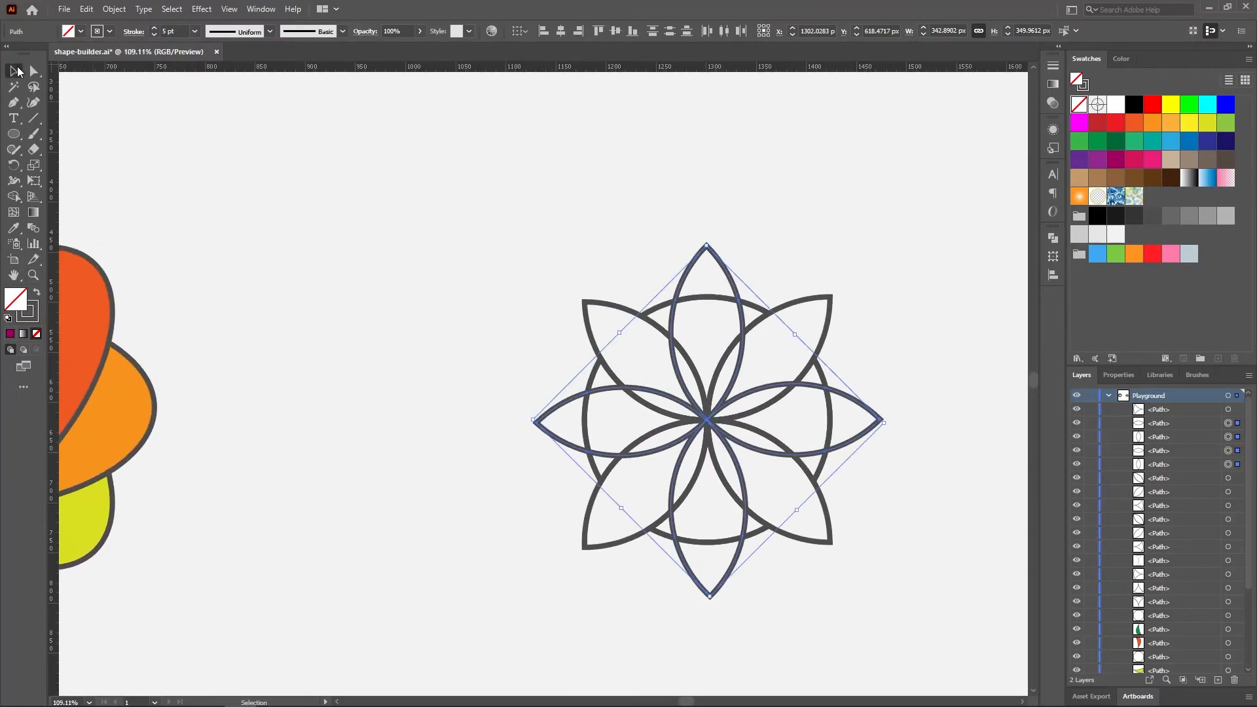
shift+click(800, 299)
click(761, 463)
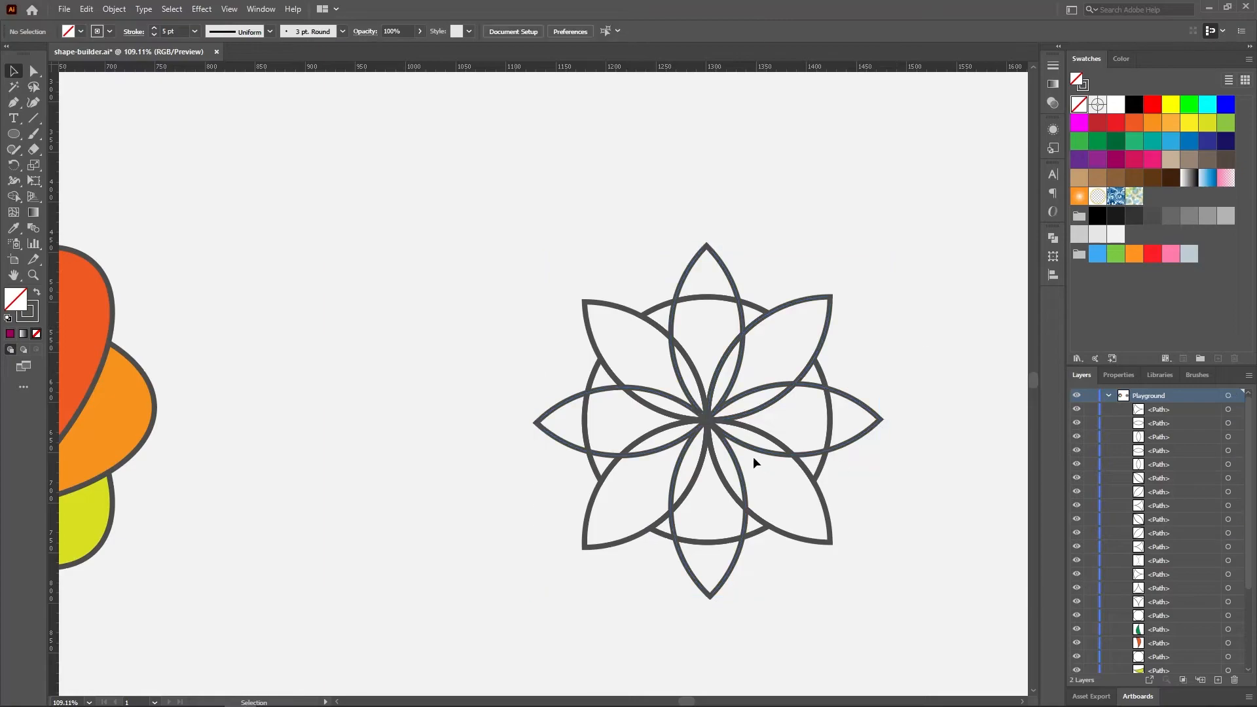
key(ctrl+0)
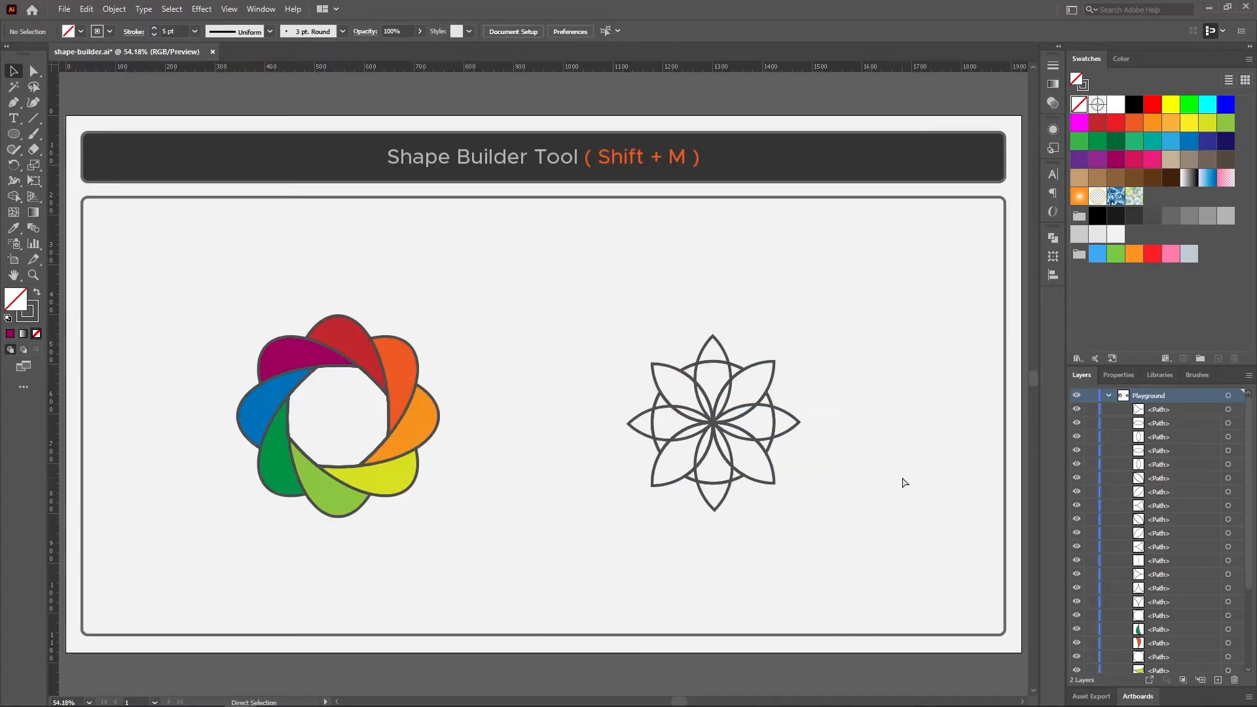
Step: Move the complete line-art flower slightly up and to the right
drag(587, 273, 856, 558)
drag(721, 424, 723, 416)
click(479, 352)
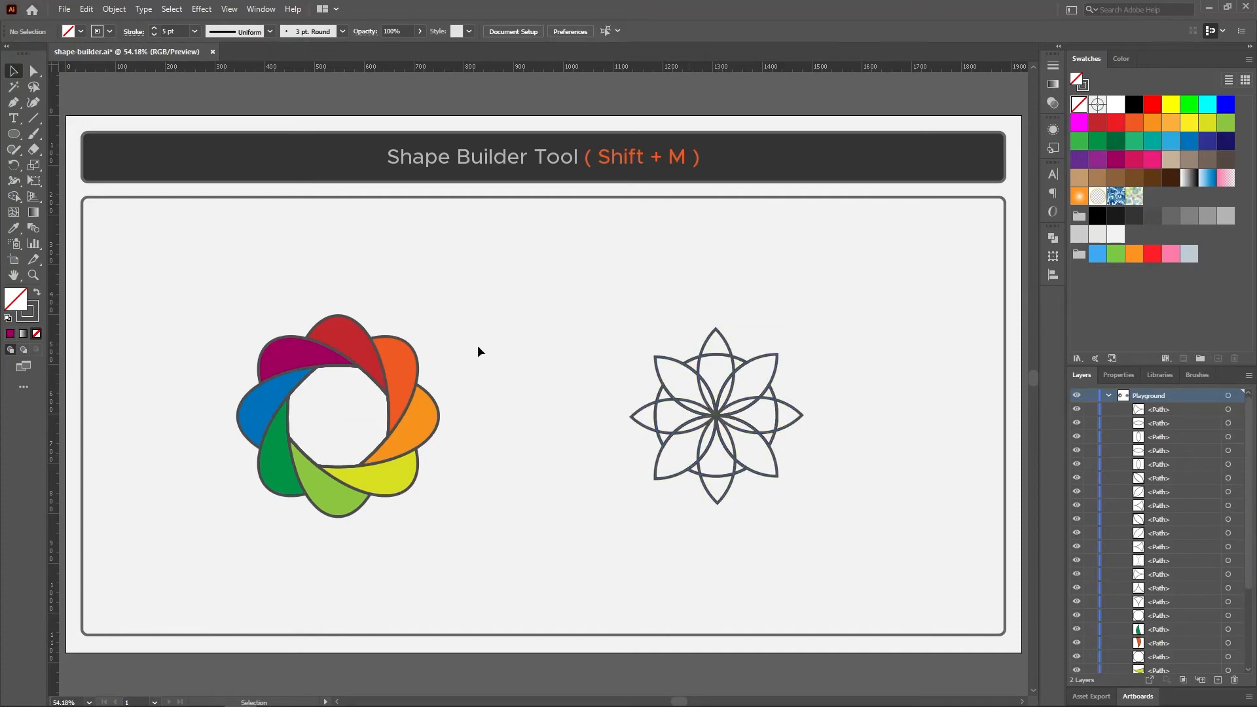
Step: Merge the areas split by the circle in the left, top, right and bottom petals with Shape Builder
drag(607, 291, 848, 542)
click(13, 196)
drag(667, 418, 648, 420)
drag(715, 383, 716, 342)
drag(746, 416, 786, 418)
drag(717, 460, 718, 486)
key(v)
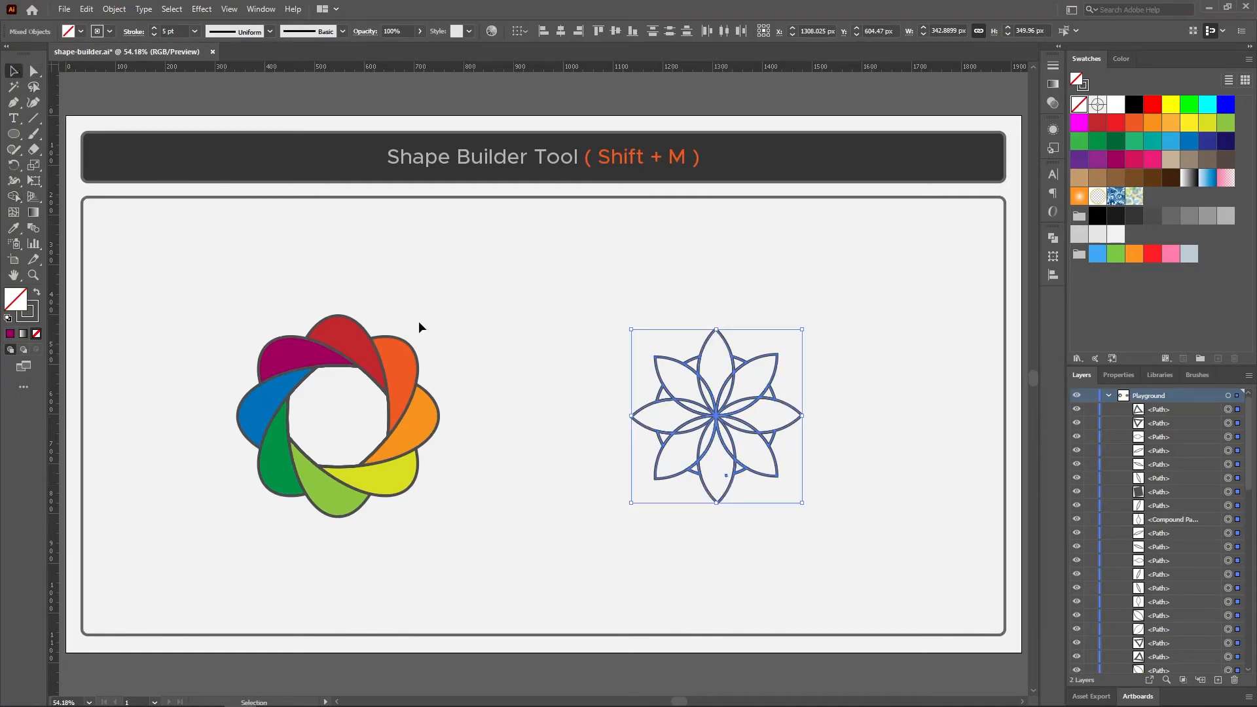
Step: Delete the stray dot inside the bottom petal of the line-art flower
click(805, 510)
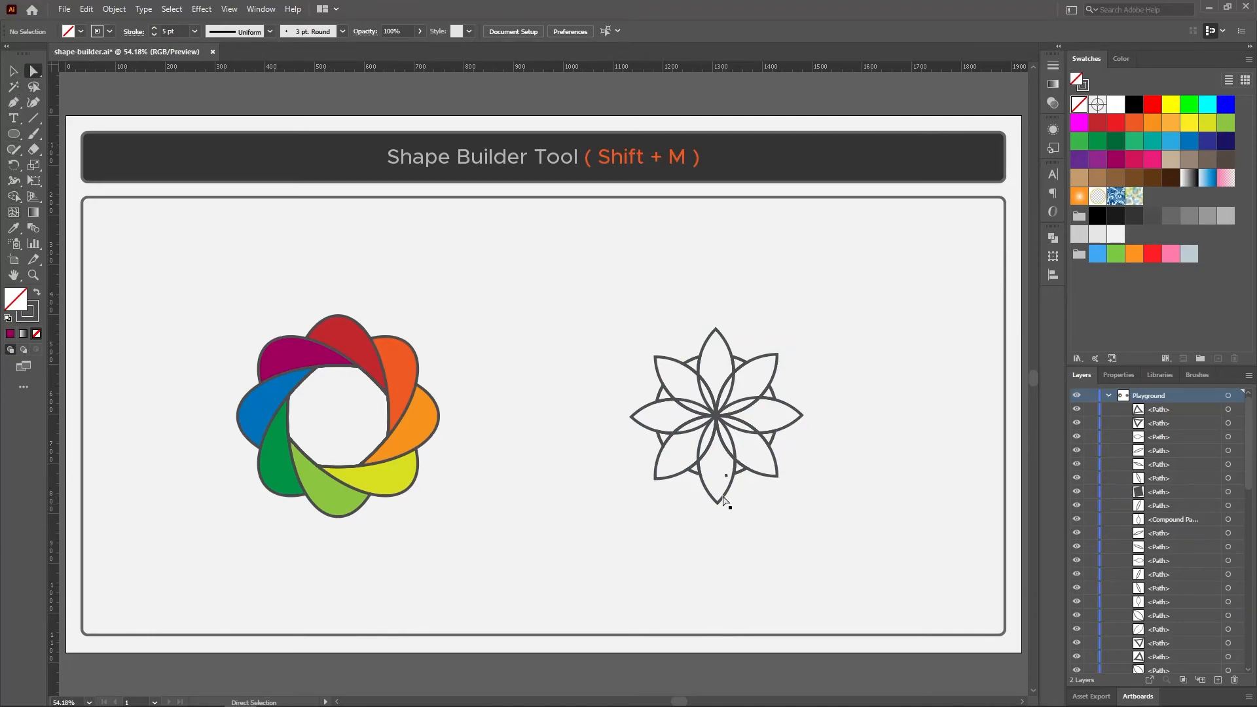
drag(728, 483, 730, 485)
key(Delete)
click(13, 70)
click(723, 337)
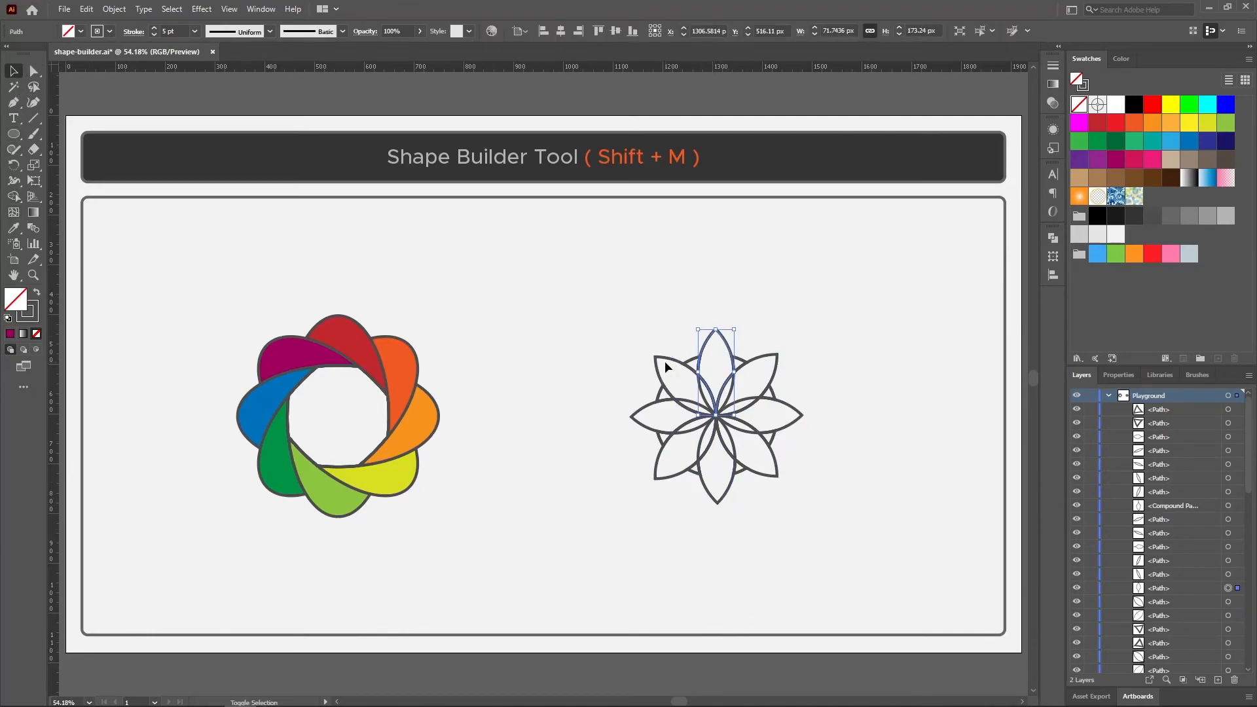
click(561, 343)
Step: Turn the line-art flower into a Live Paint group and fill the petal overlaps around its center with orange
drag(13, 196, 72, 212)
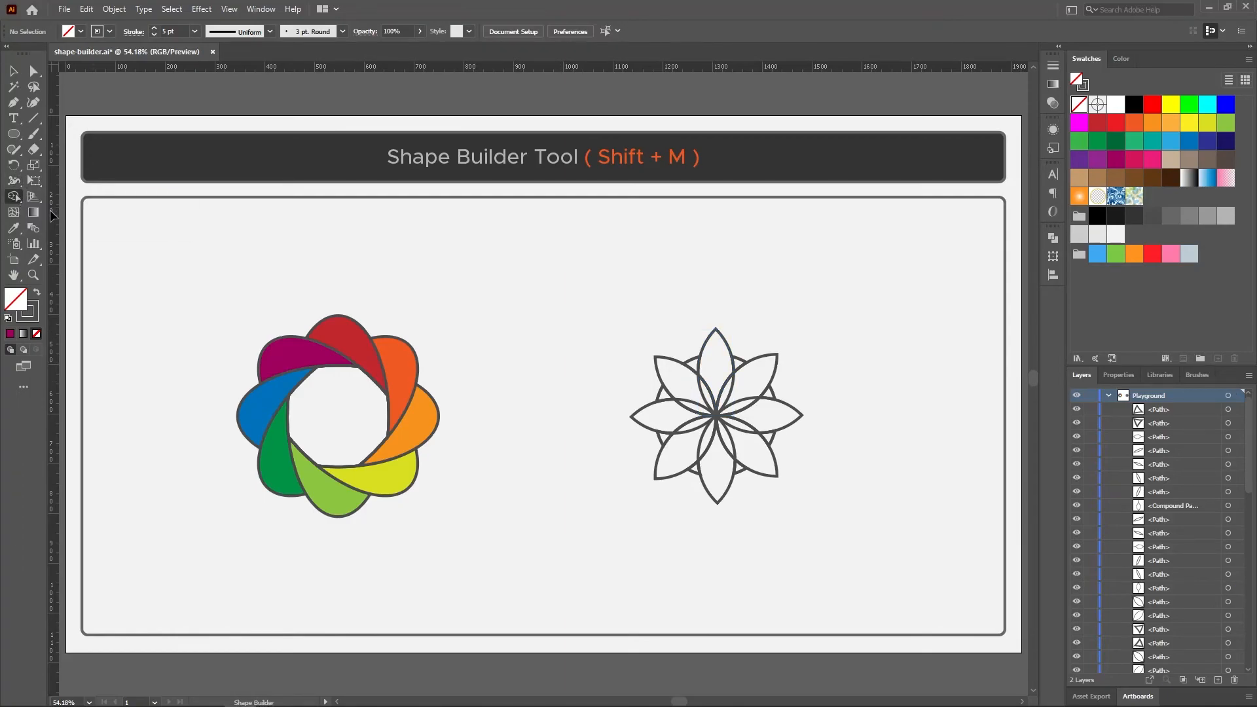
key(v)
drag(581, 267, 870, 524)
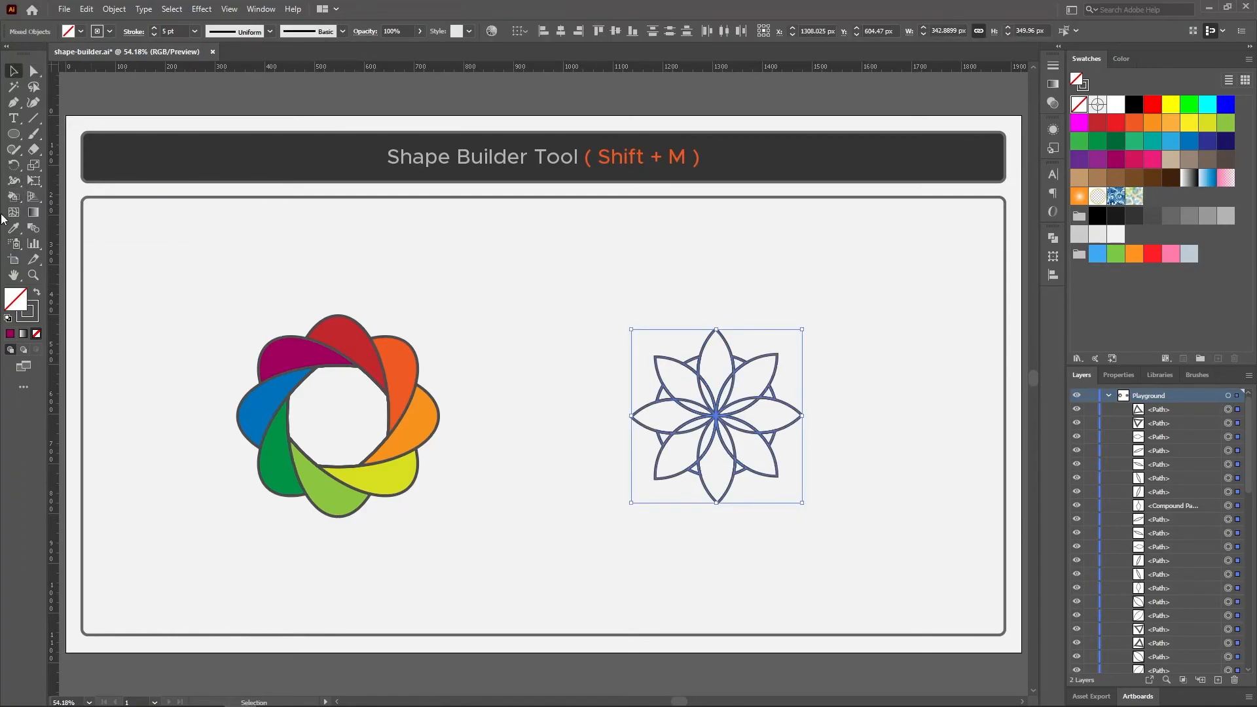
click(15, 197)
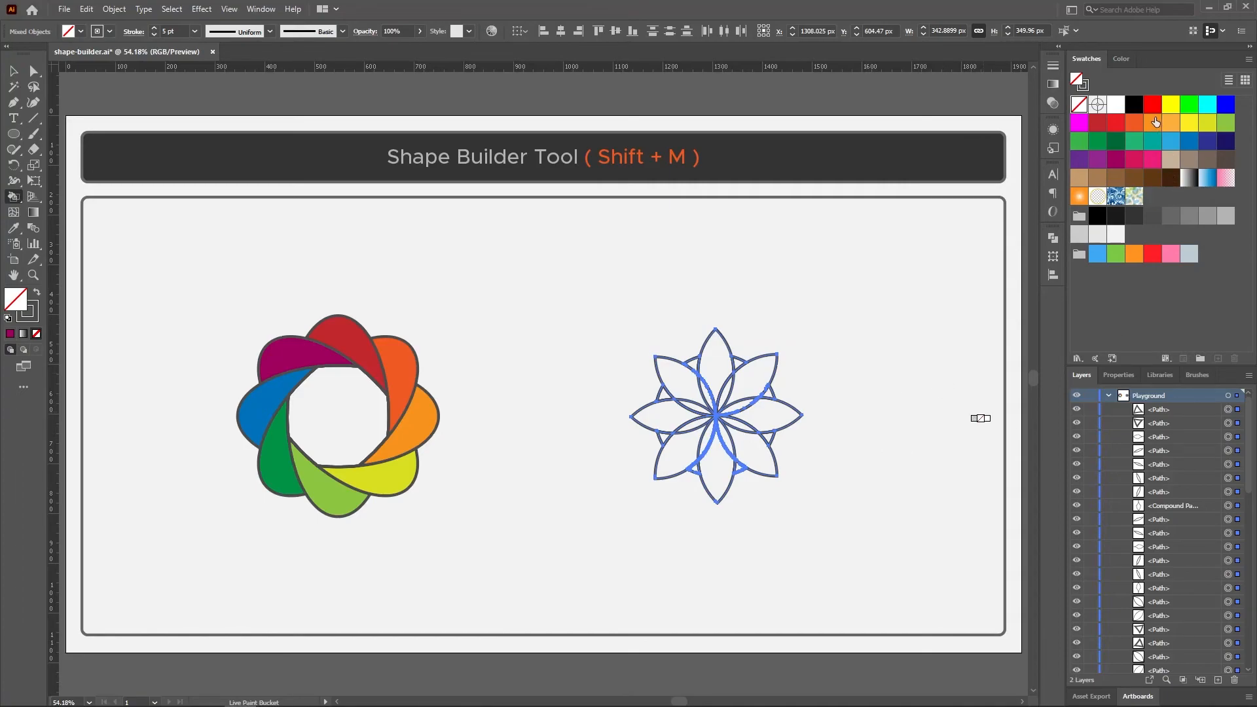
click(1154, 124)
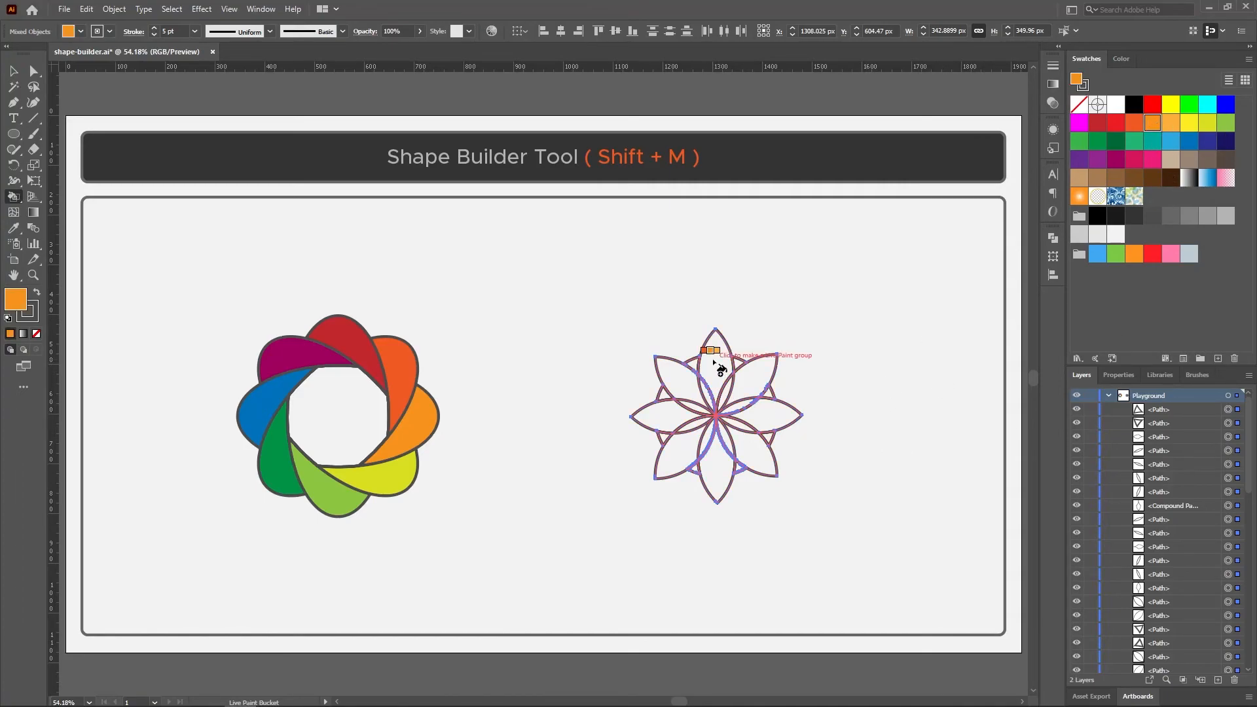
click(699, 402)
click(692, 426)
click(706, 442)
click(724, 443)
click(740, 426)
click(739, 406)
click(724, 392)
Step: Fill the eight petals with light orange using the Live Paint Bucket
click(1173, 124)
click(714, 350)
click(667, 367)
click(651, 410)
click(680, 450)
click(717, 470)
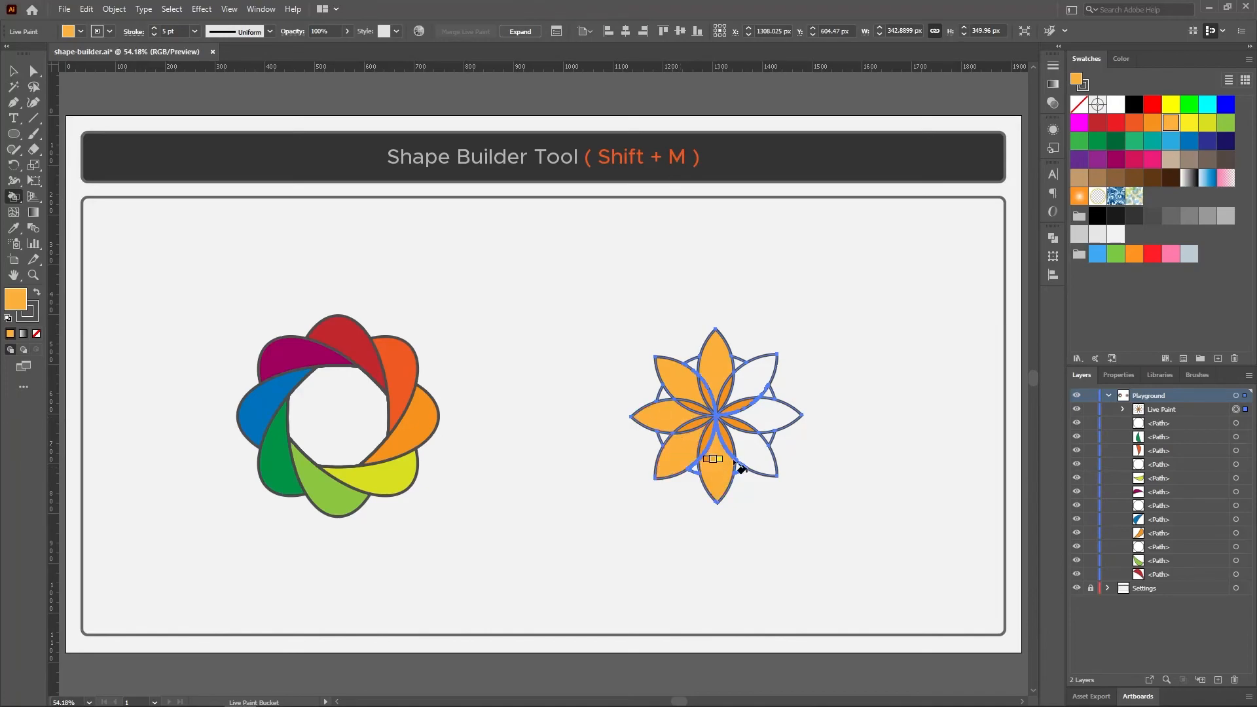
click(753, 448)
click(771, 417)
click(753, 382)
Step: Fill the eight small gaps between the petals with light green using the Live Paint Bucket
key(Right)
key(Right)
key(Right)
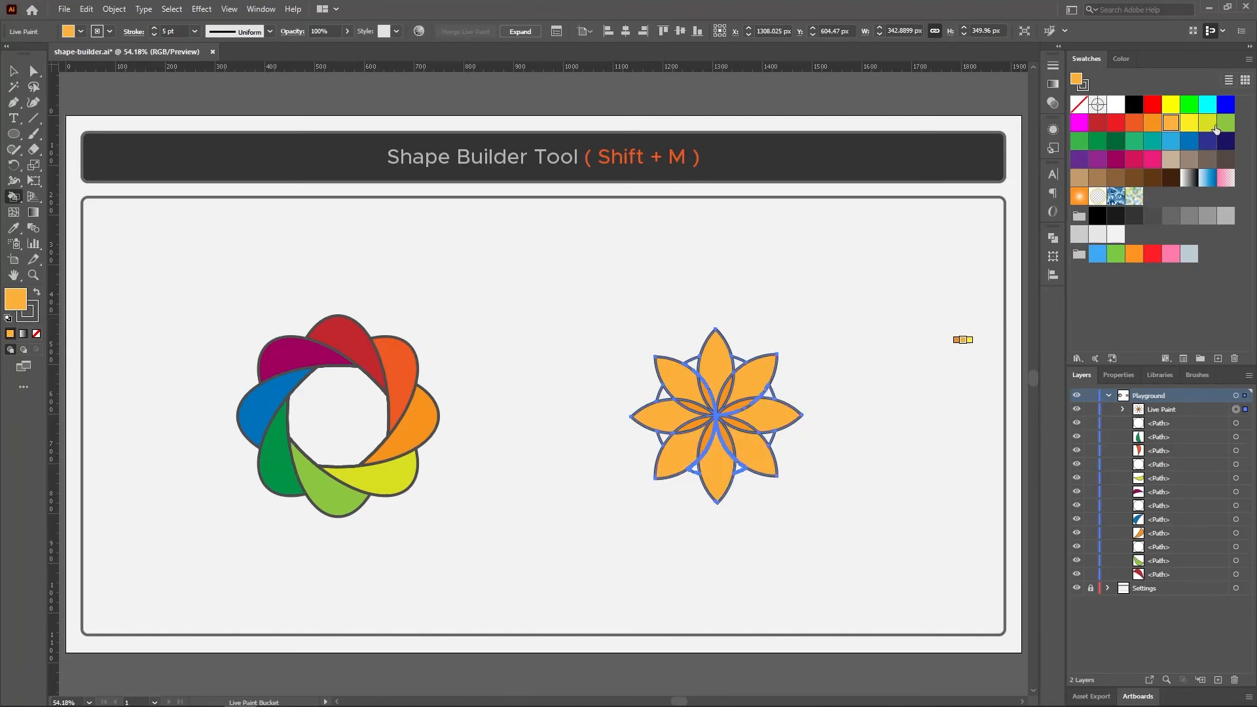
click(738, 365)
click(683, 362)
click(667, 399)
click(666, 437)
click(695, 469)
click(742, 466)
click(771, 437)
click(767, 391)
Step: Move both flowers together slightly right to center them on the artboard, and save the document
key(v)
click(925, 527)
drag(898, 574, 419, 308)
drag(644, 415, 741, 416)
click(859, 455)
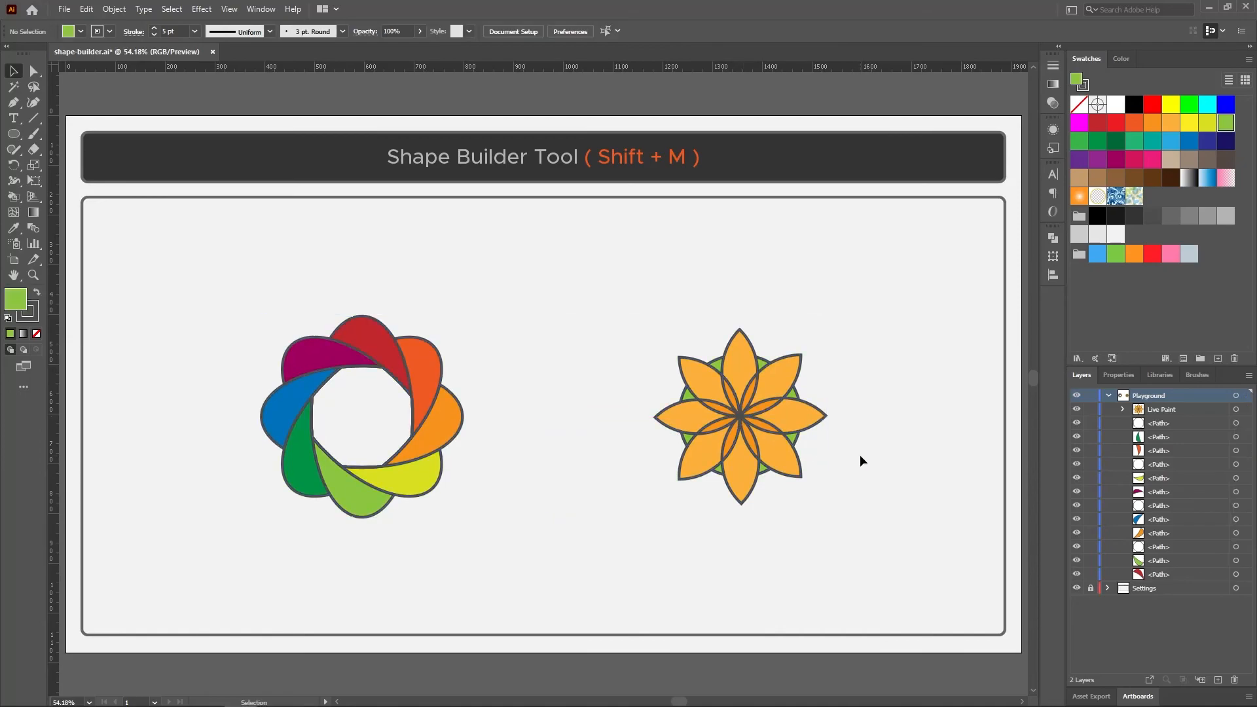
key(ctrl+s)
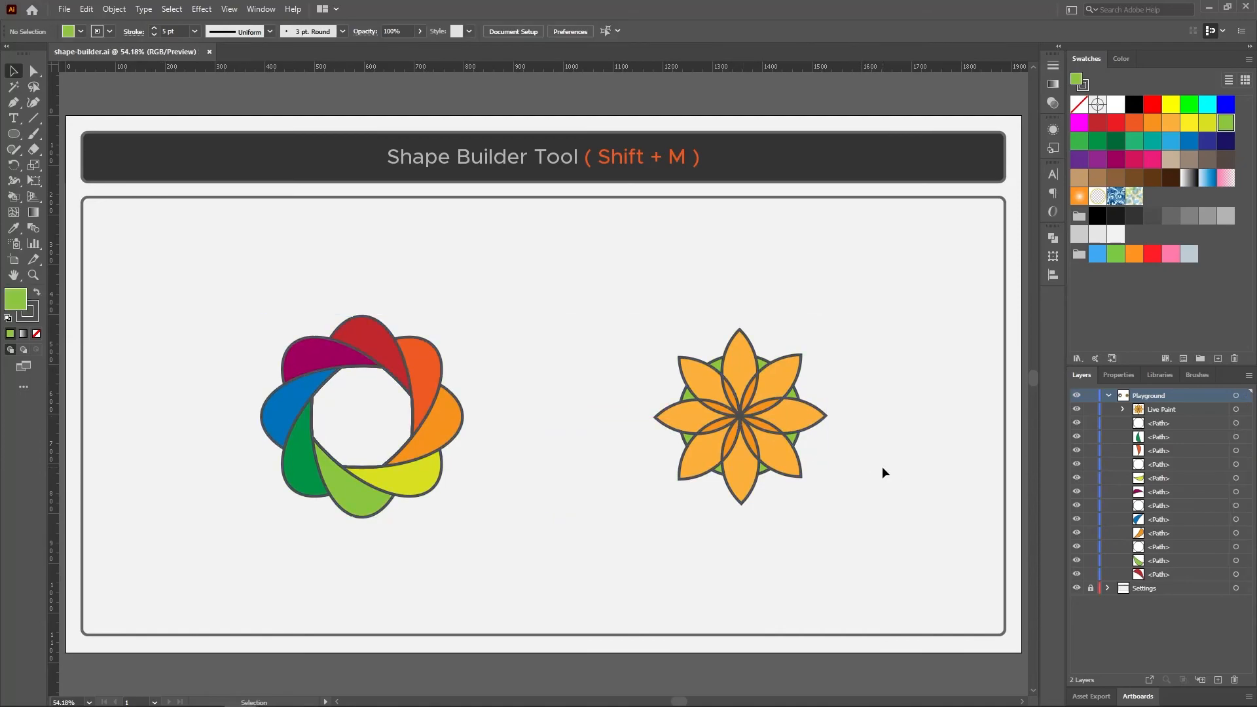